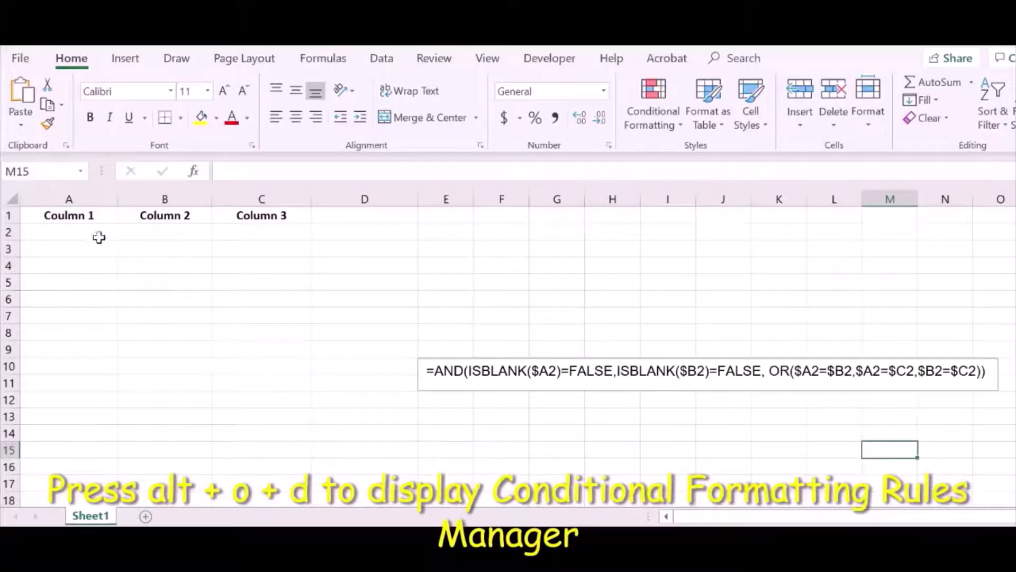
Start a new formula-based conditional formatting rule on cell A2 using =AND(ISBLANK($A2)=FALSE,ISBLANK($B2)=FALSE, OR($A2=$B2,$A2=$C2,$B2=$C2))
key("alt+o")
key("d")
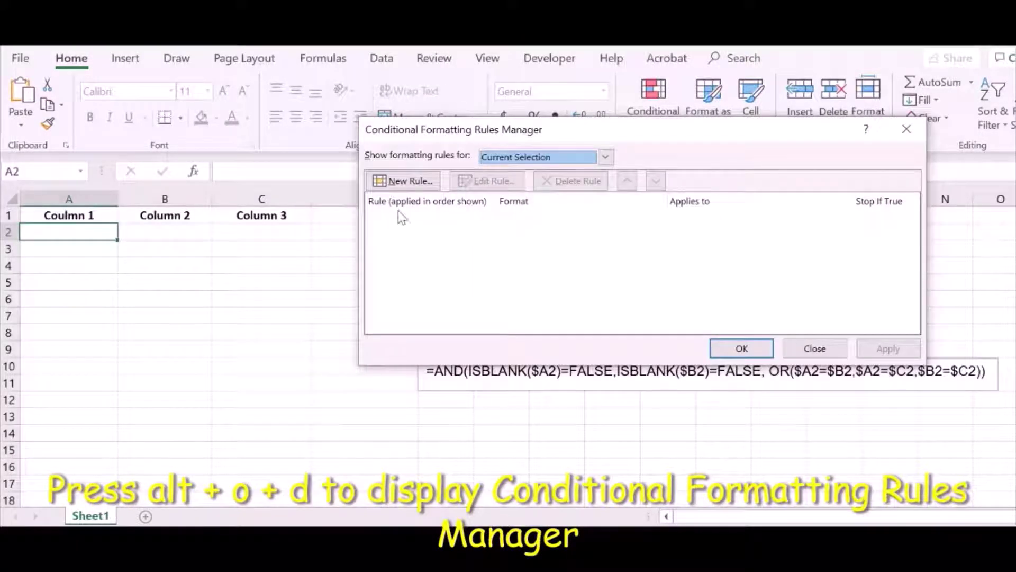
left_click(417, 181)
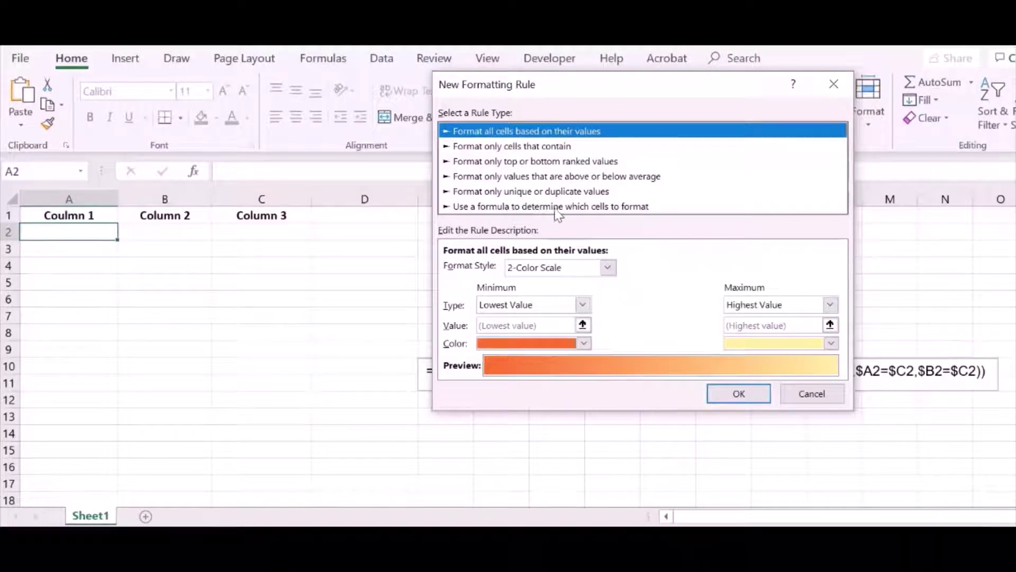
left_click(616, 207)
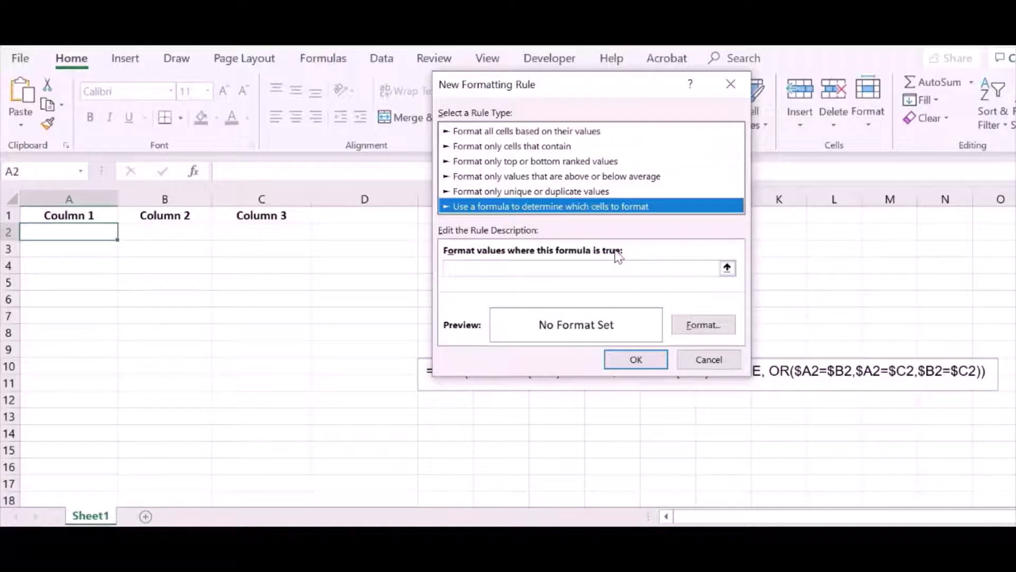
left_click(610, 270)
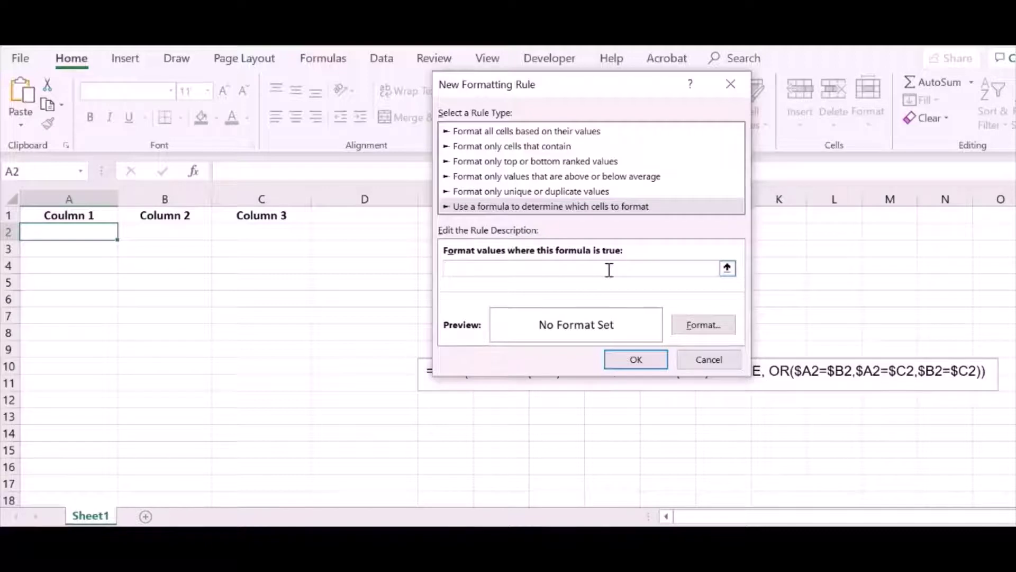
left_click_drag(586, 79, 582, 61)
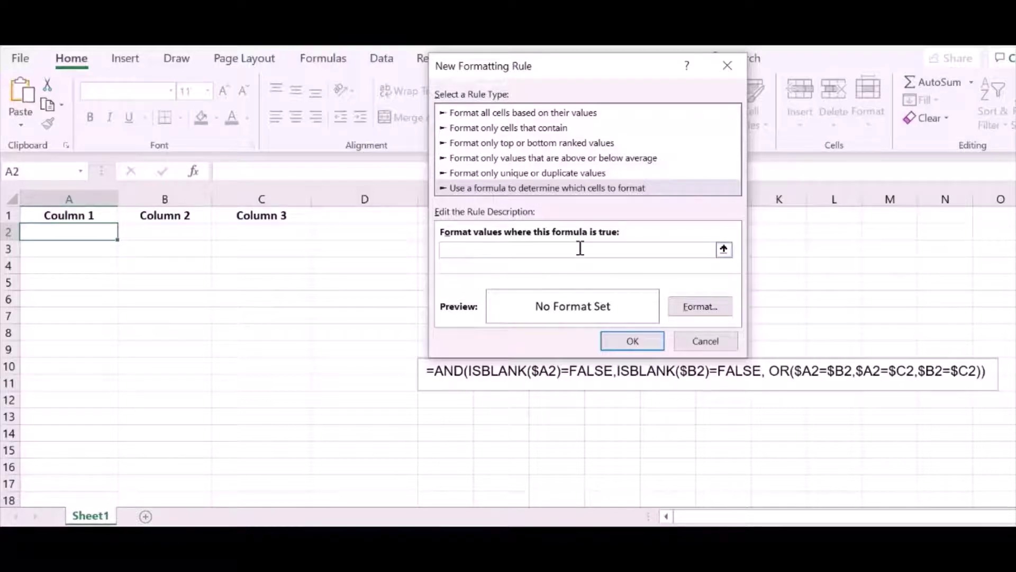
type("=AND(ISBLANK($A2)=FALSE,ISBLANK($B2)=FALSE, OR($A2=$B2,$A2=$C2,$B2=$C2))")
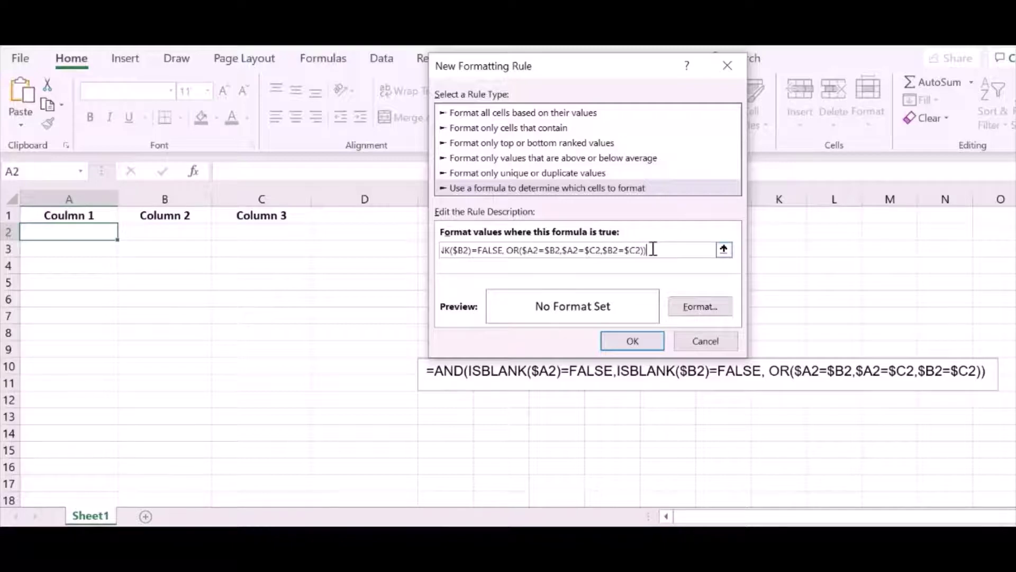
left_click_drag(653, 249, 454, 256)
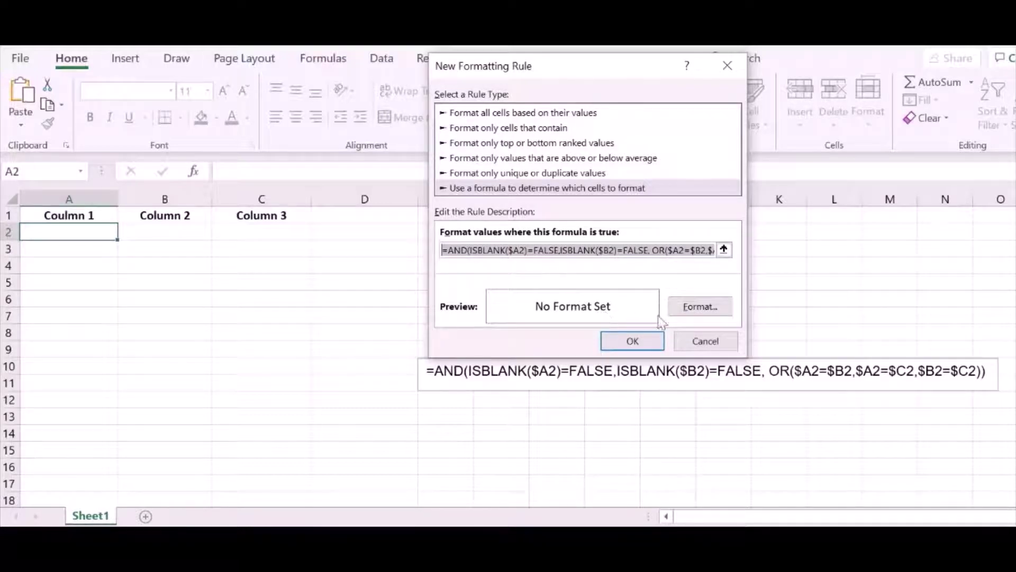
Give the new formatting rule an orange background fill and save the rule
left_click(686, 311)
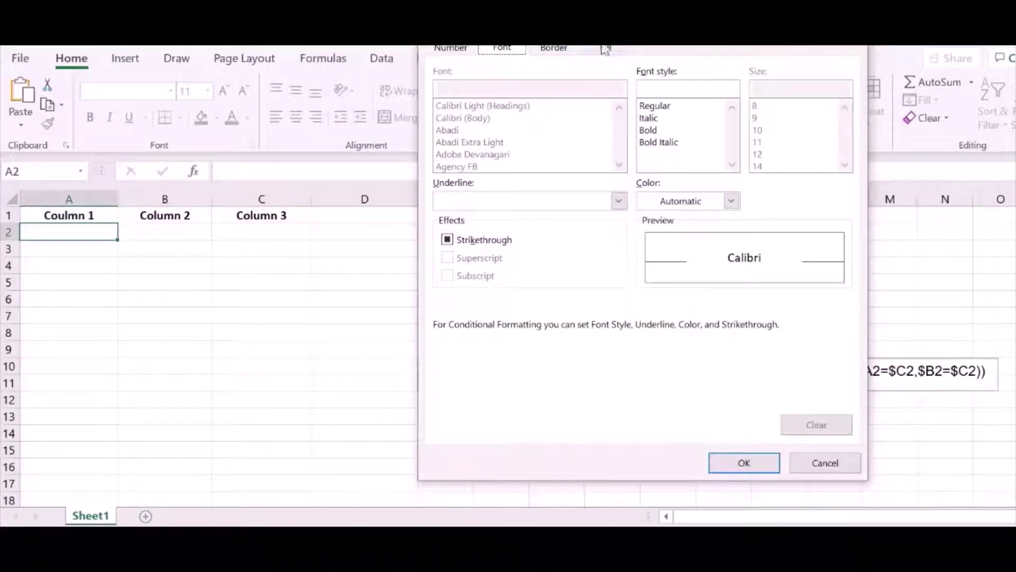
mouse_move(607, 29)
left_mouse_down()
mouse_move(612, 49)
mouse_move(609, 42)
left_mouse_up()
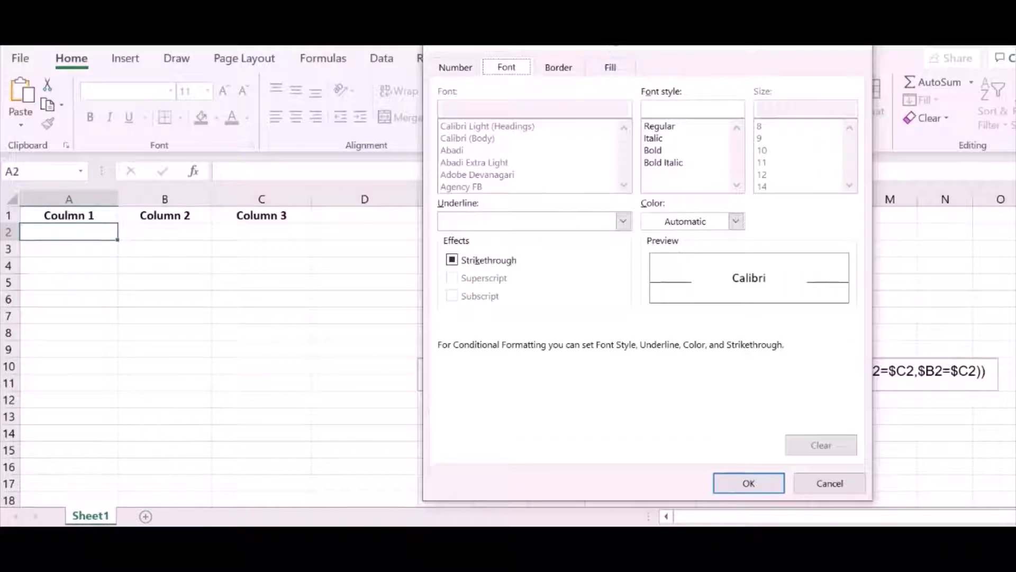
left_click_drag(618, 39, 618, 49)
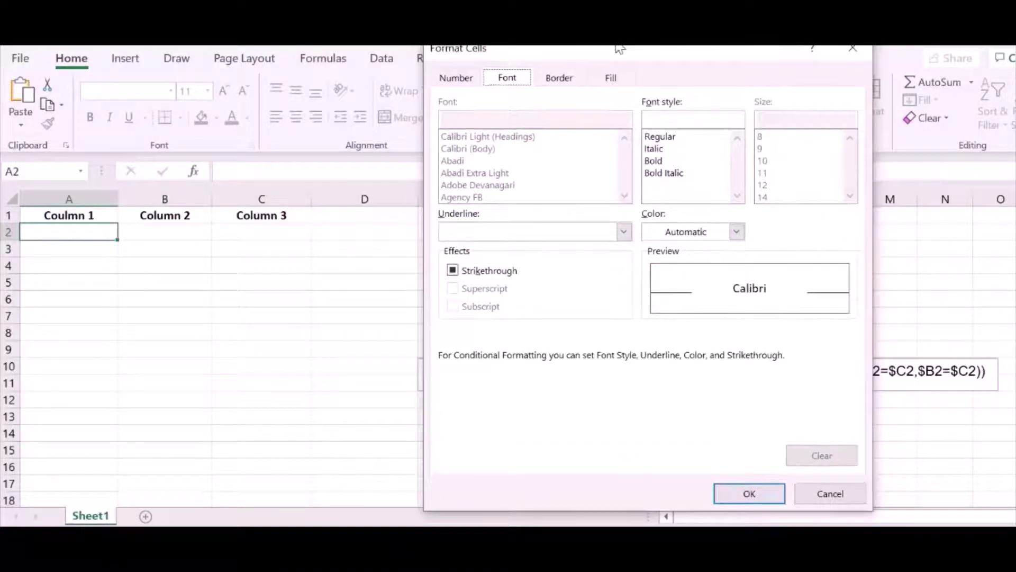
left_click(612, 80)
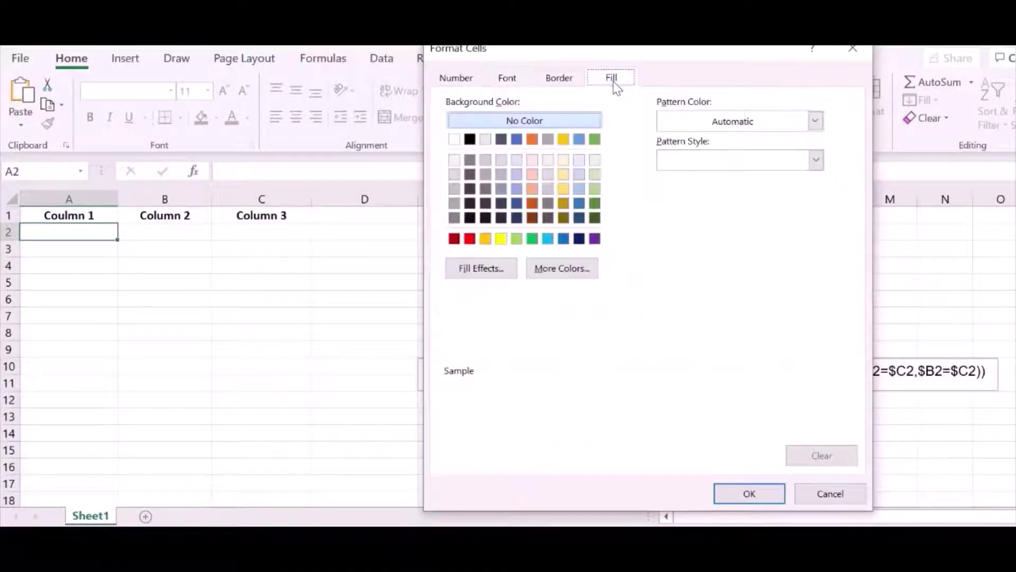
left_click(485, 239)
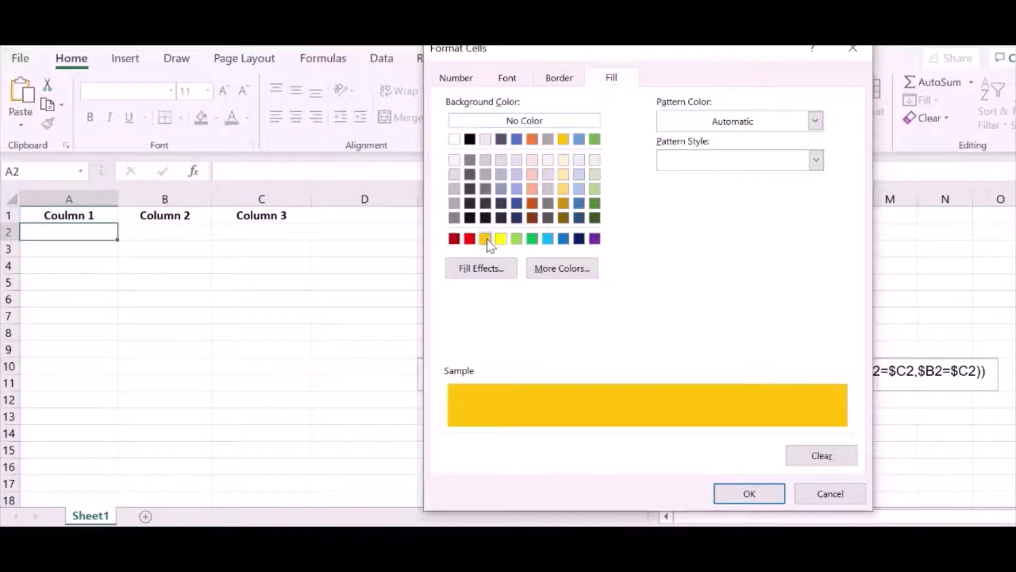
left_click(740, 493)
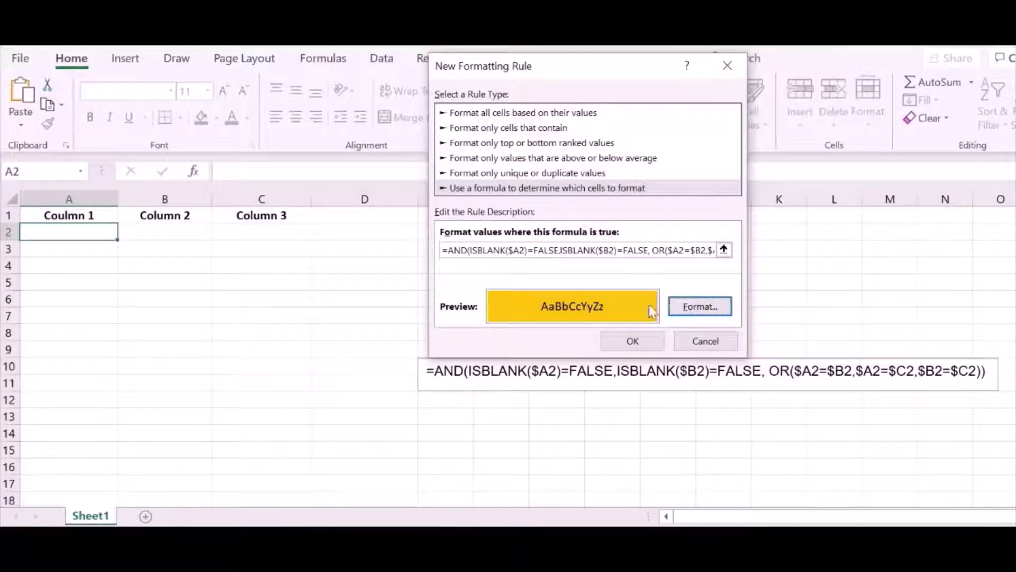
left_click(634, 341)
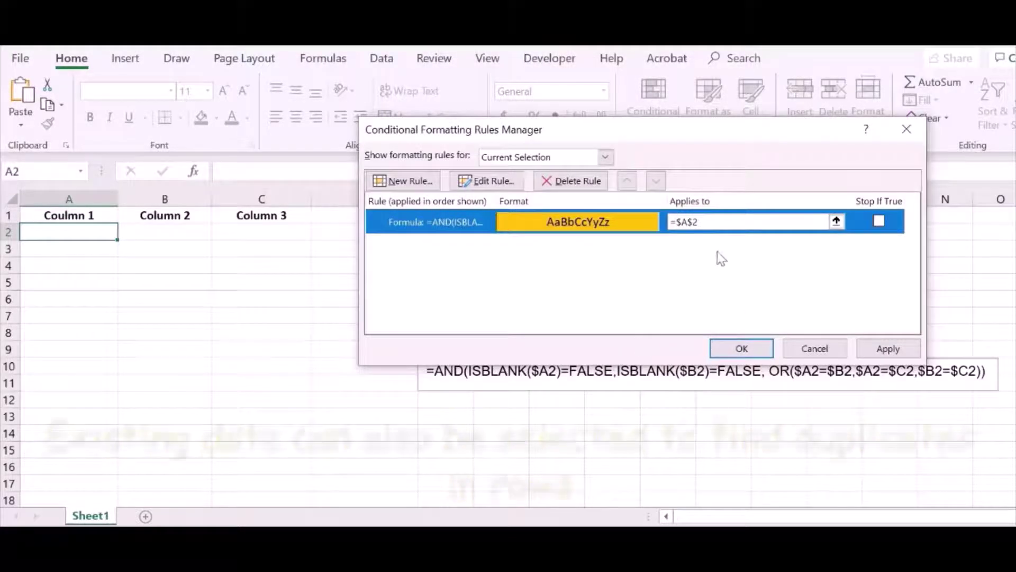
Set the rule's applied range to =$A$2:$C$17, check its formula, and apply the conditional formatting
left_click(710, 223)
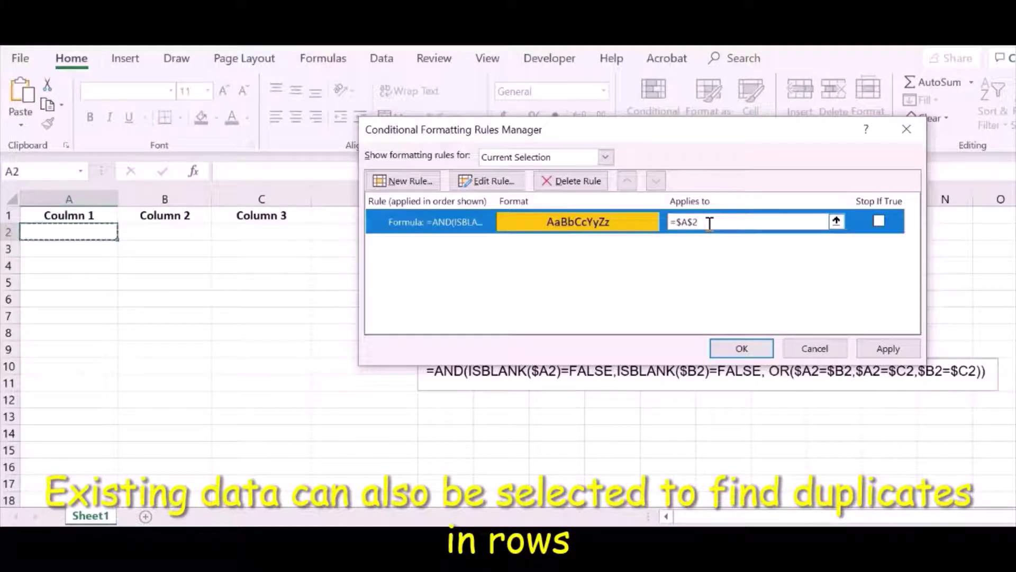
left_click(837, 222)
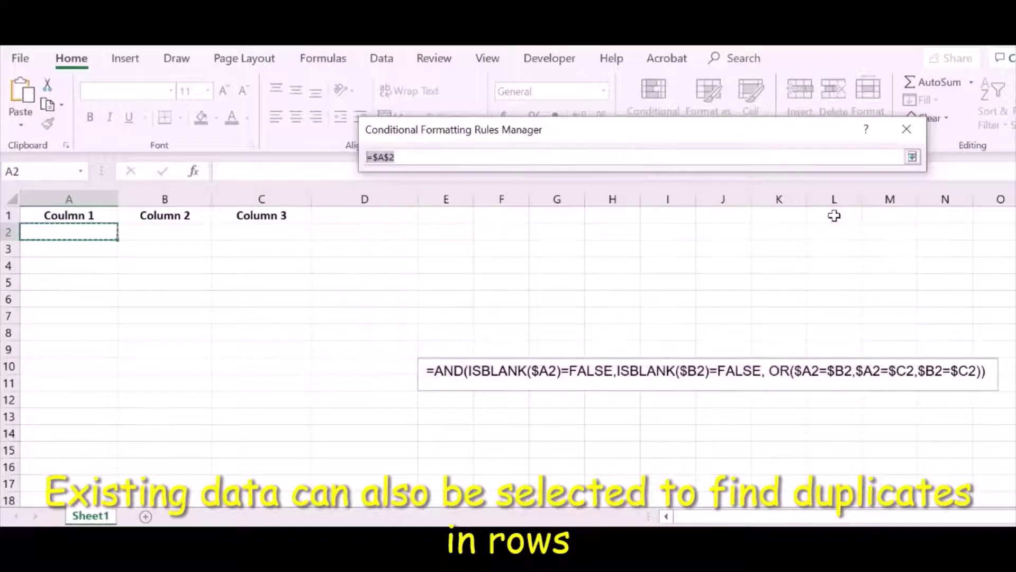
left_click_drag(81, 231, 239, 483)
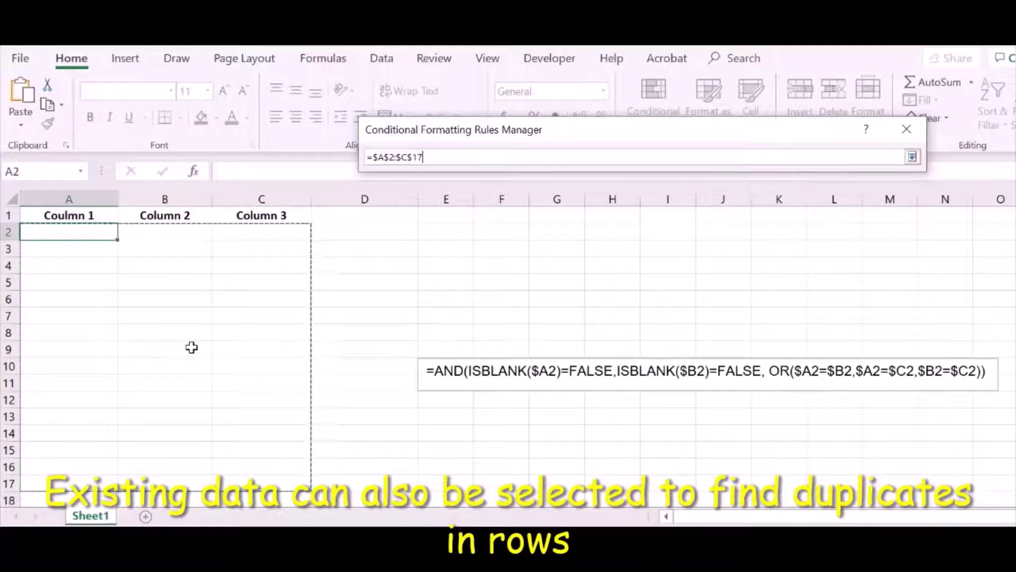
key("Return")
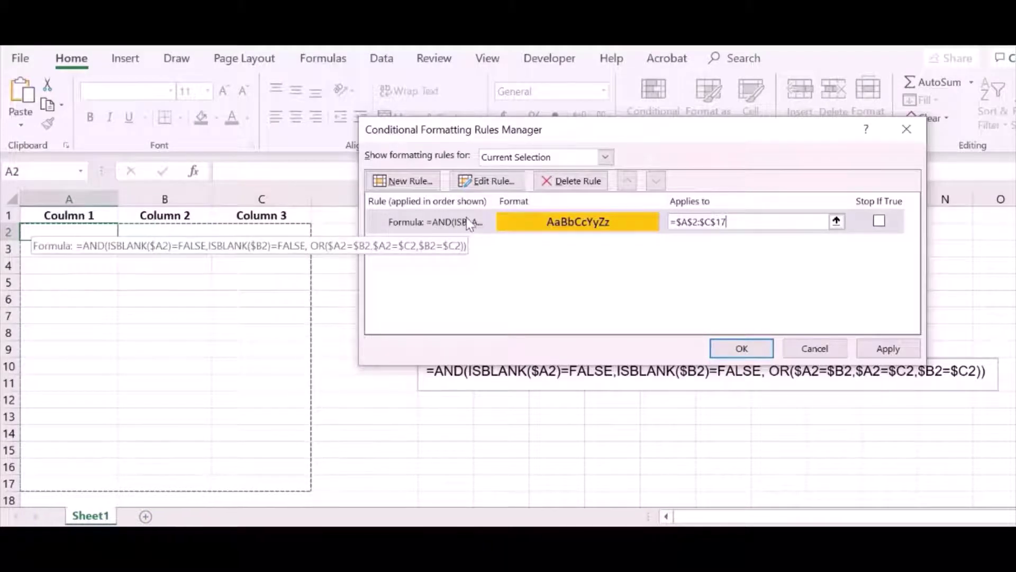
left_click(497, 182)
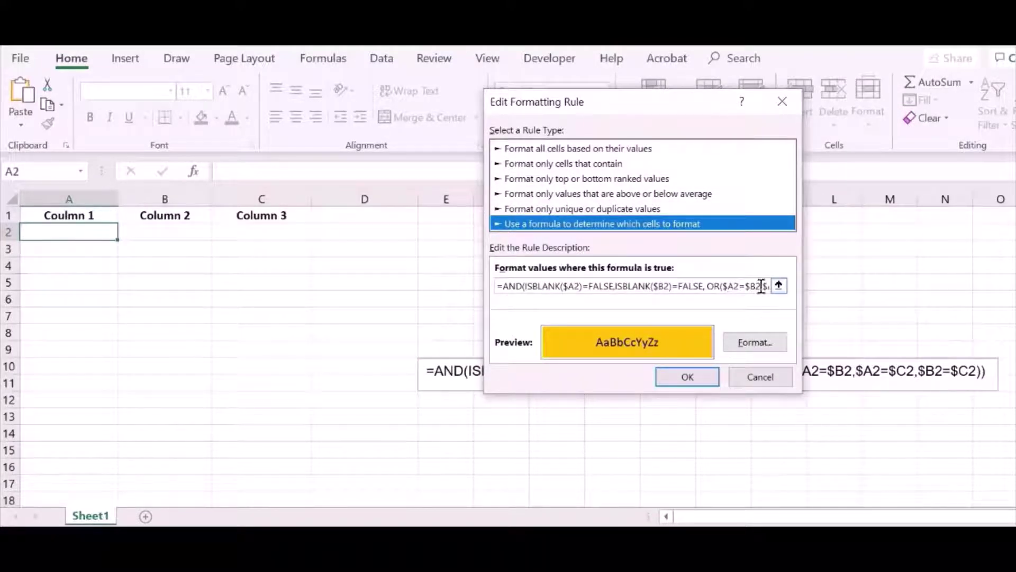
left_click(684, 377)
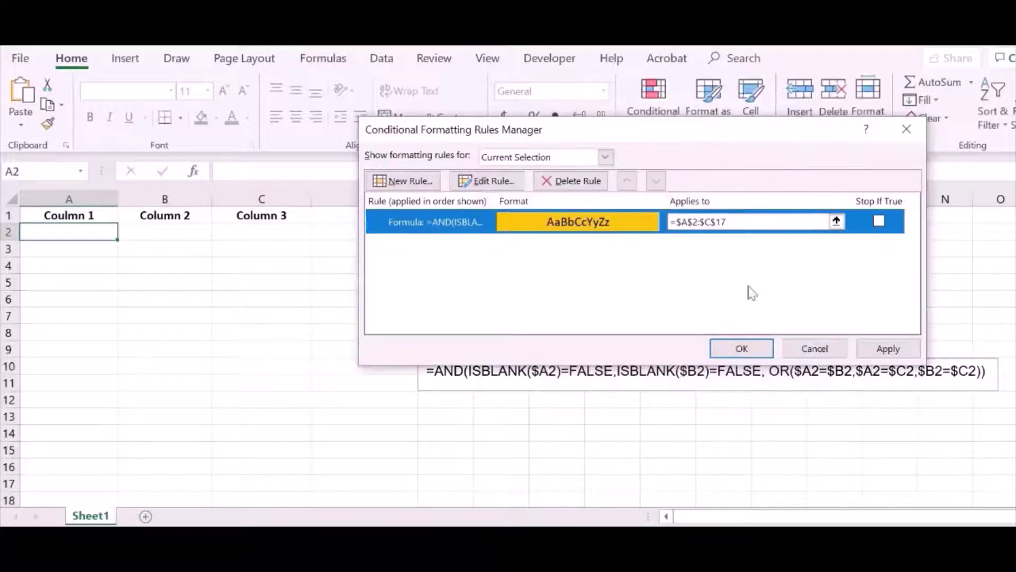
left_click(871, 349)
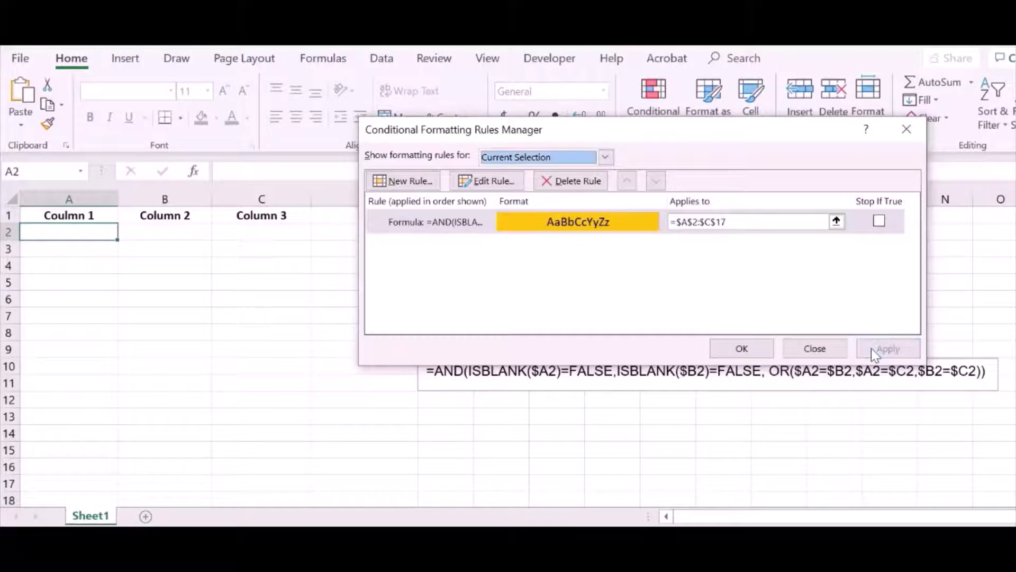
left_click(758, 351)
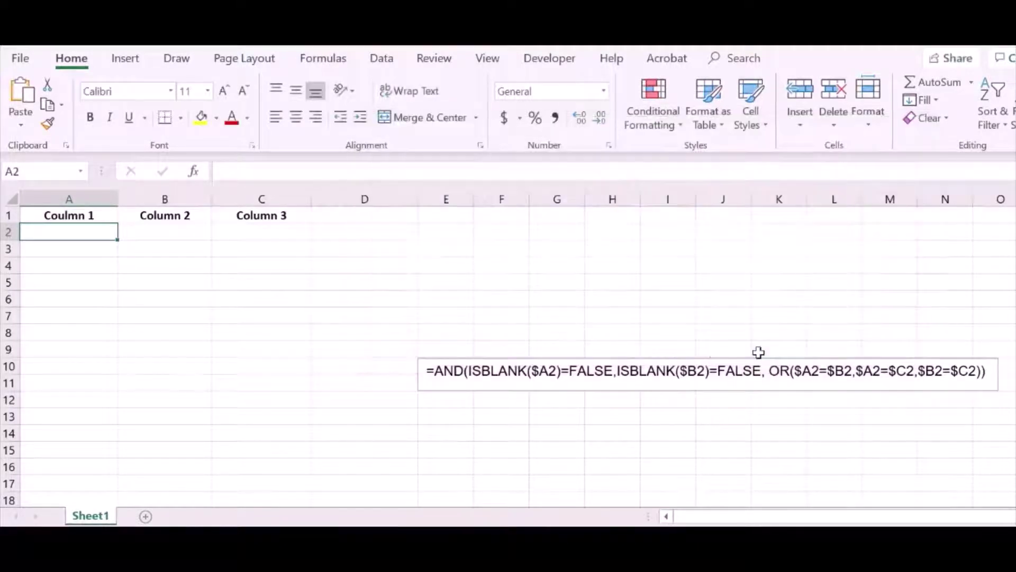
Enter sample names in A2 and B2, and repeat the name from A2 in C2 to test the rule
double_click(94, 232)
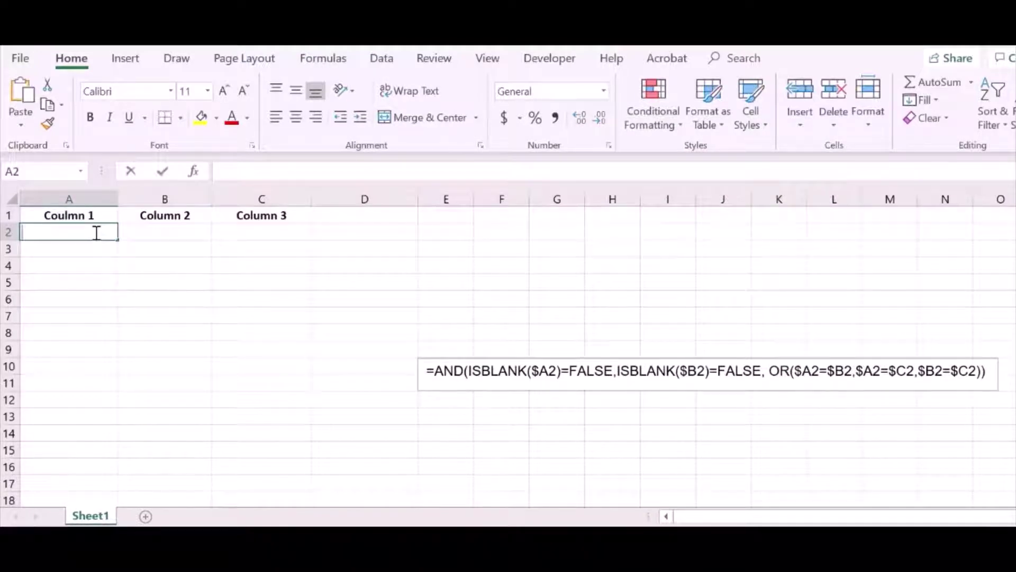
type("Joe")
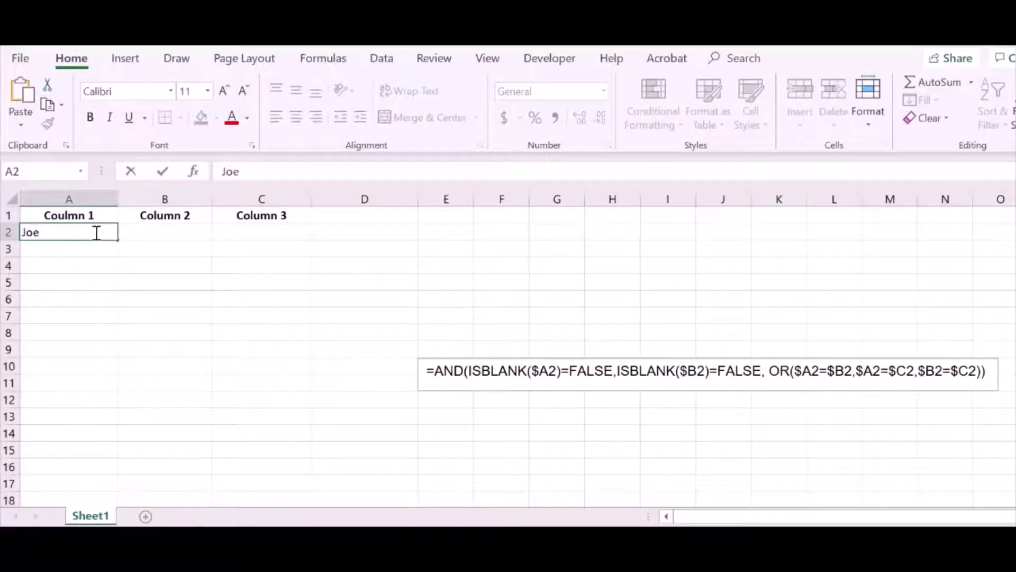
type(", A")
left_click(155, 236)
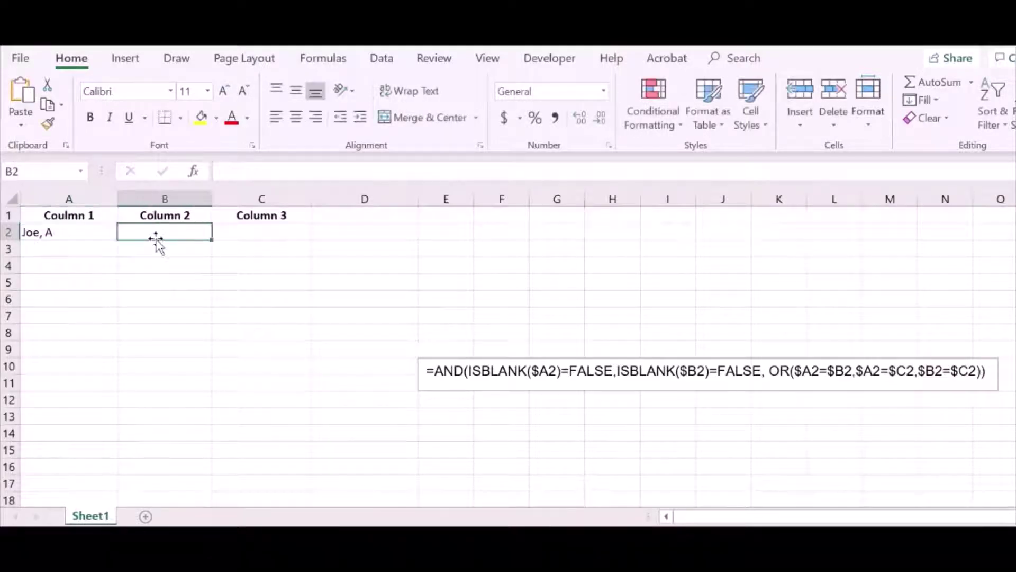
type("Doe,")
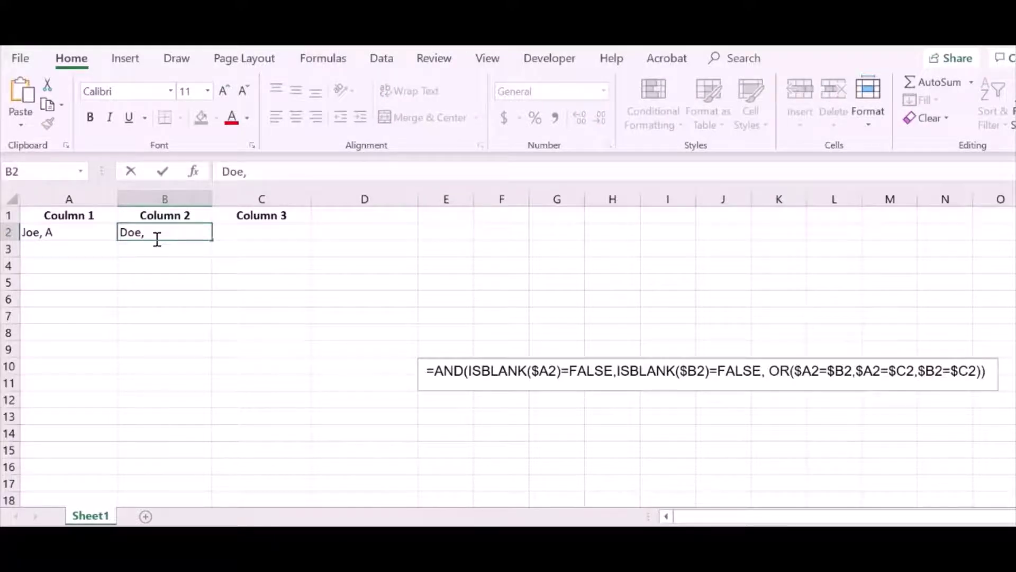
type(" A")
left_click(250, 235)
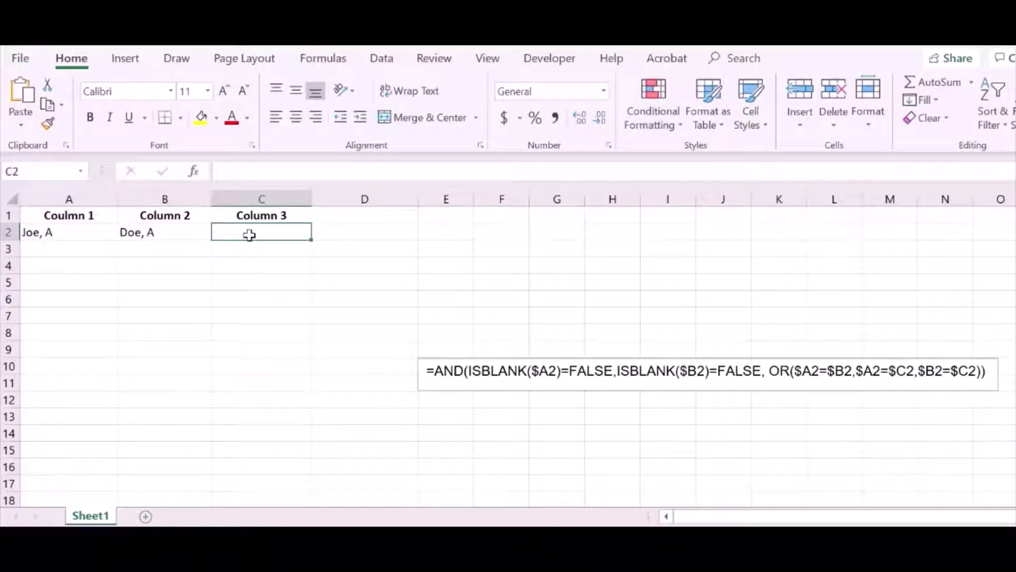
type("Jo")
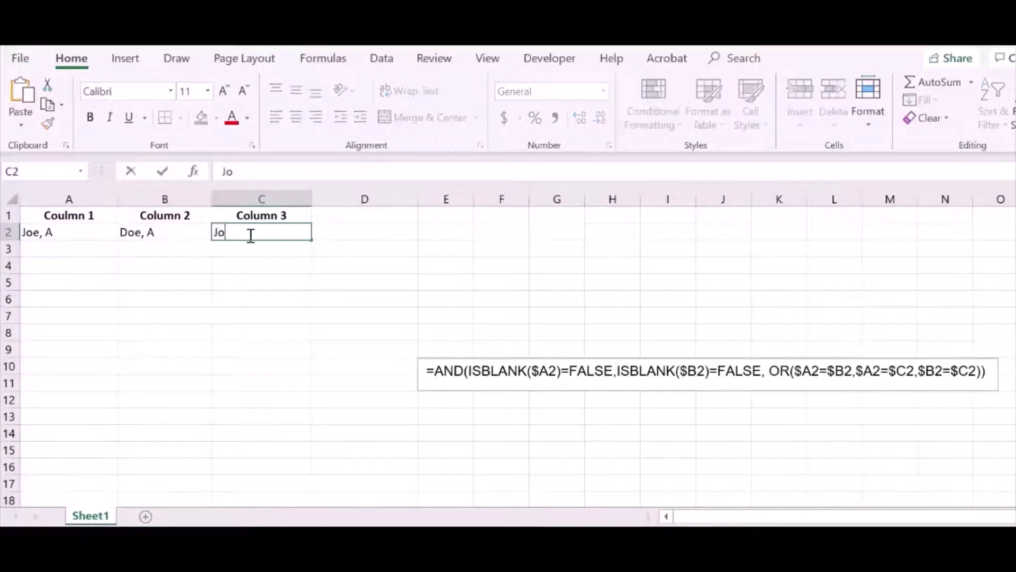
type("e, A")
left_click(337, 233)
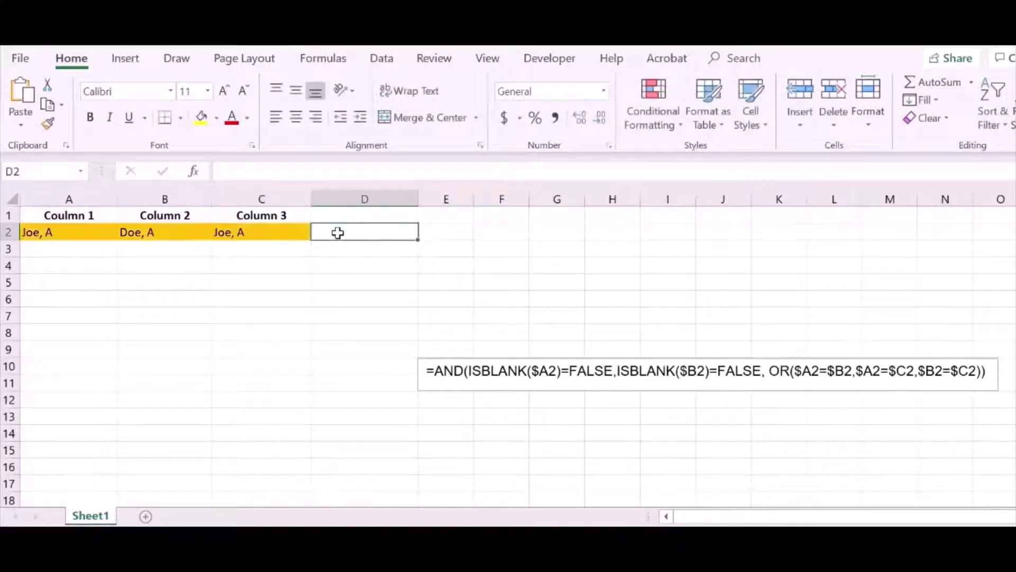
Replace the duplicate name in C2 with a different sample name
left_click(291, 235)
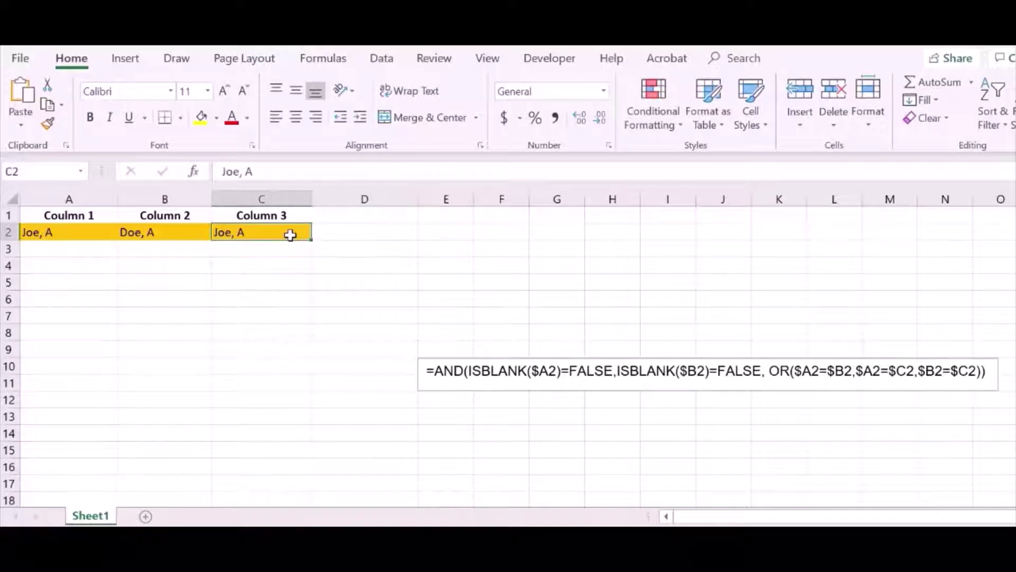
type("David")
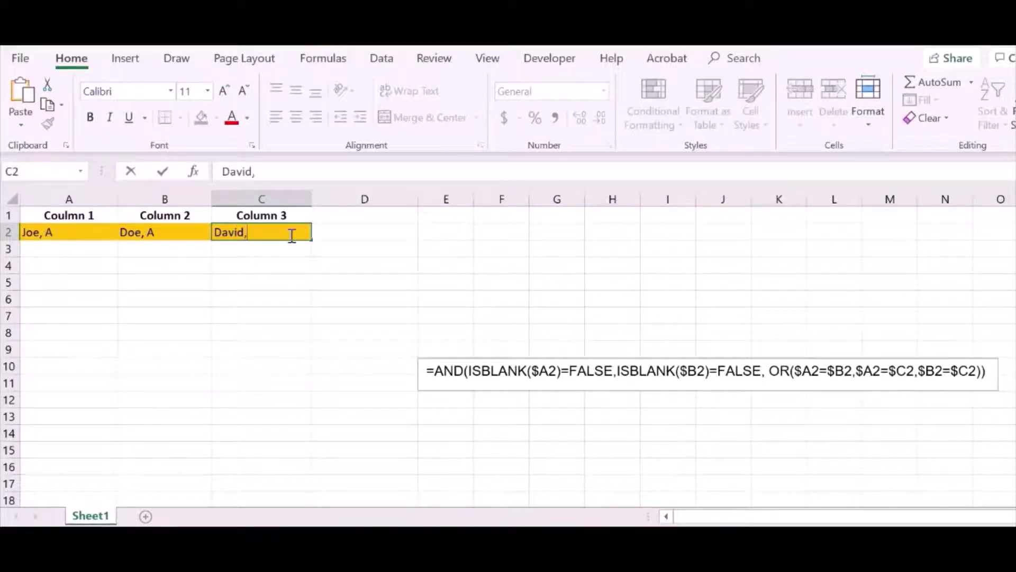
type(", M")
left_click(339, 235)
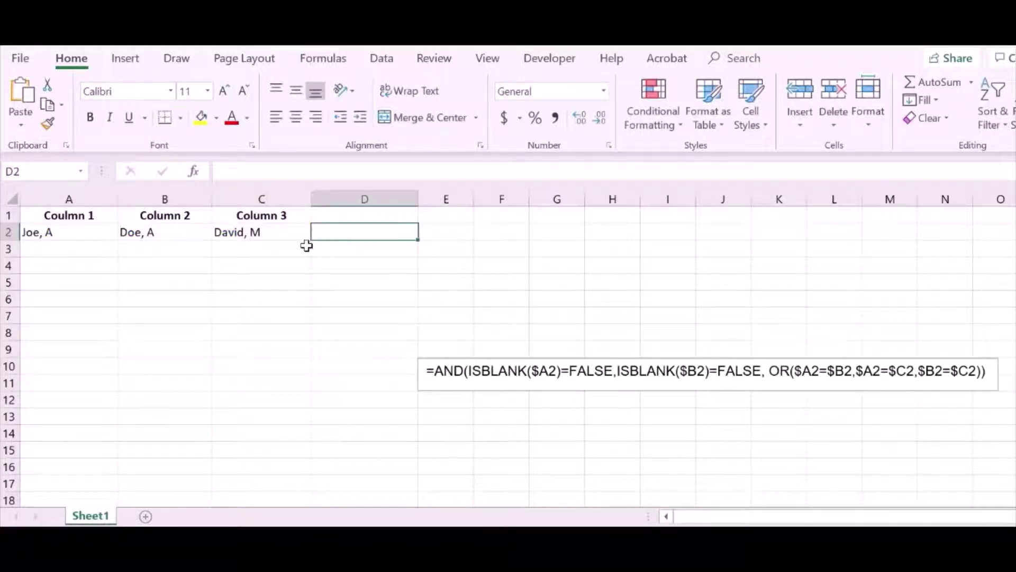
Enter the test values 12, 6 and 12 in cells A3, B3 and C3
left_click(62, 246)
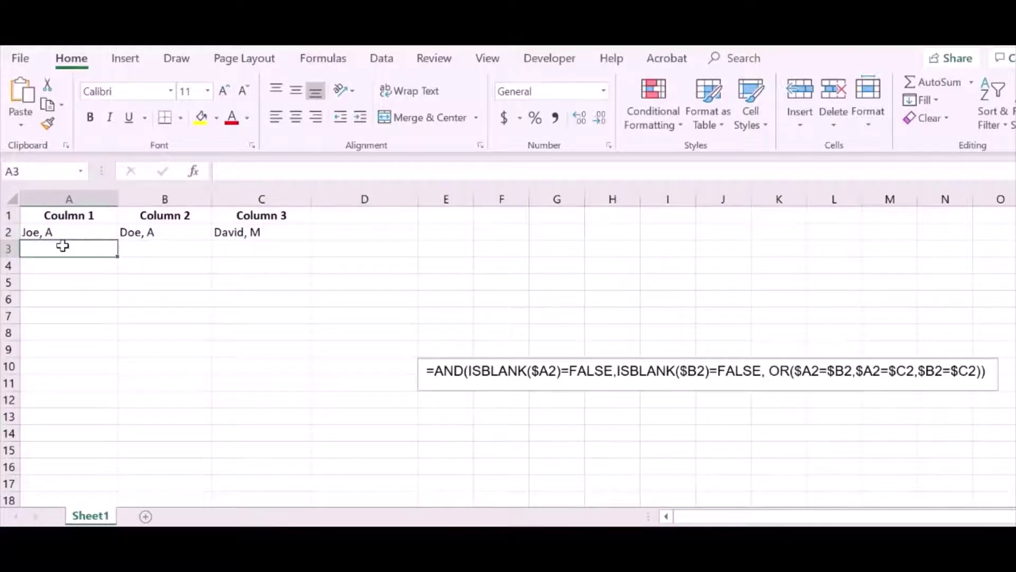
type("12")
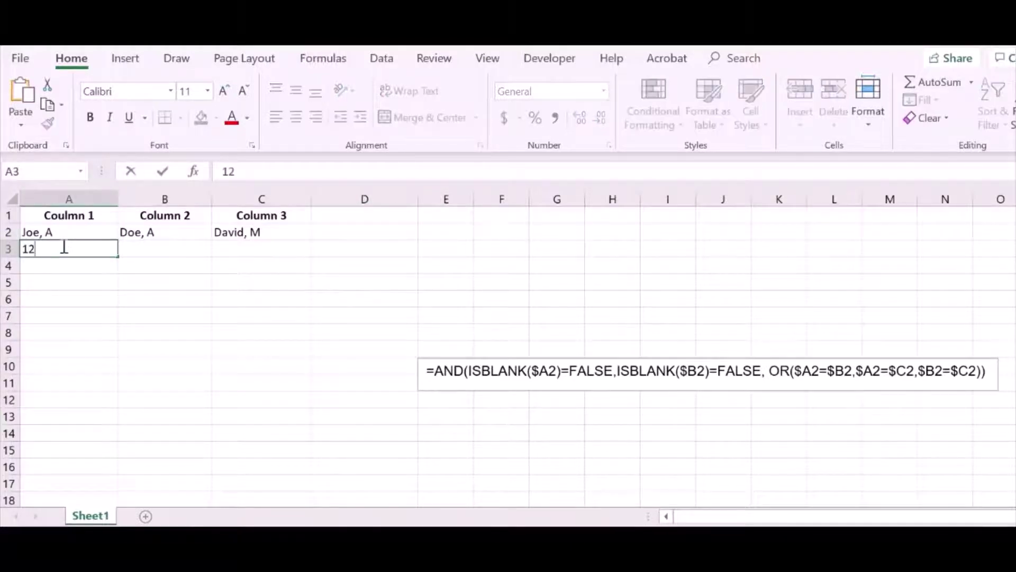
key("Tab")
type("6")
key("ctrl+Return")
key("Tab")
type("12")
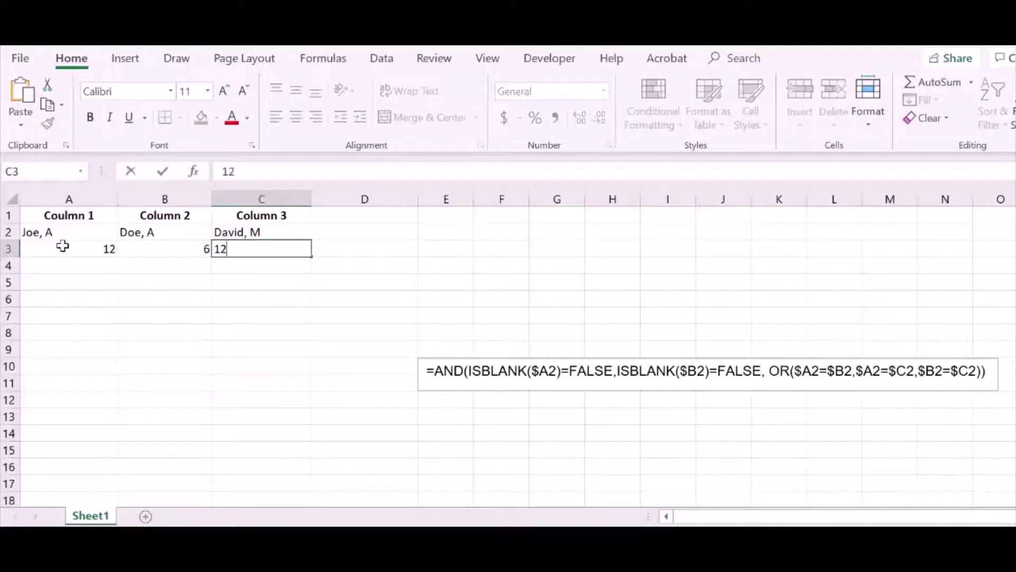
key("Tab")
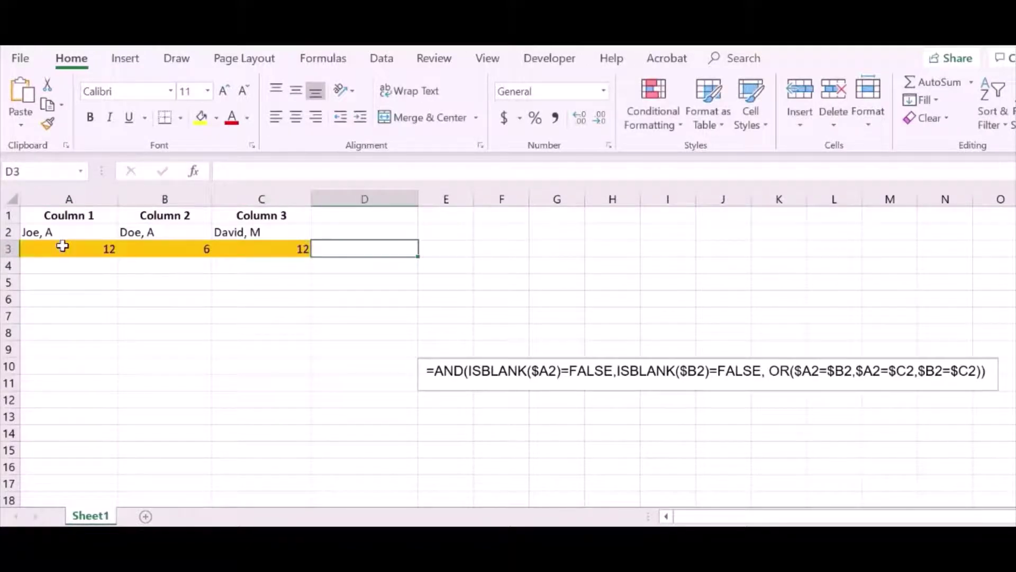
Replace the duplicate value in C3 with 9
left_click(259, 252)
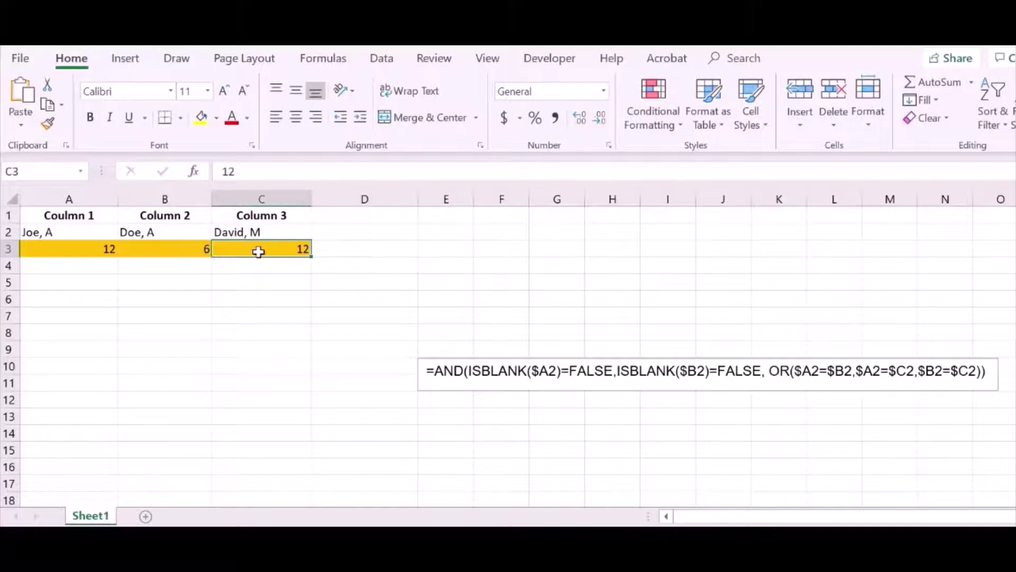
type("9")
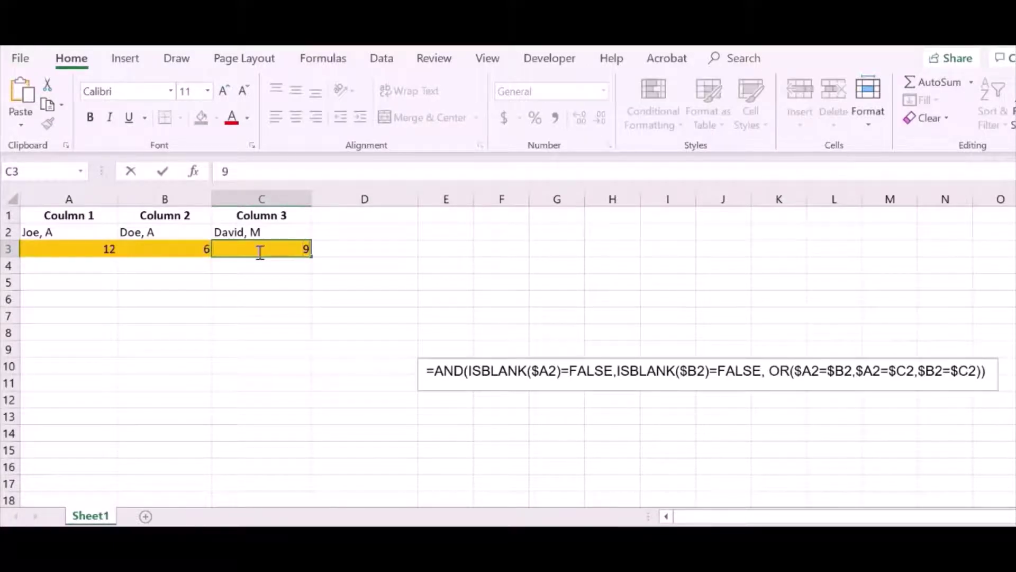
left_click(336, 250)
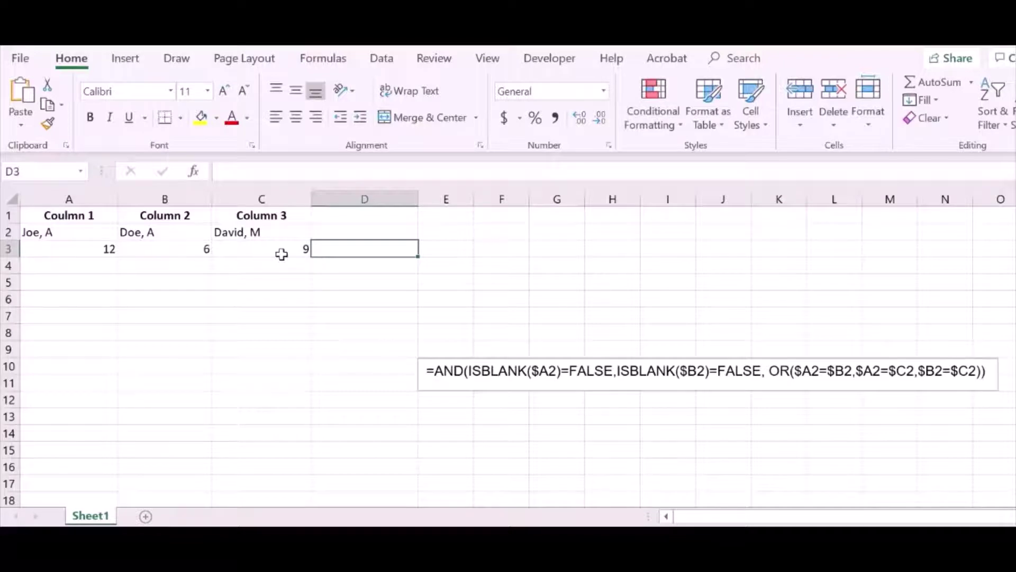
Add the header "Column 4" in cell D1
left_click(336, 219)
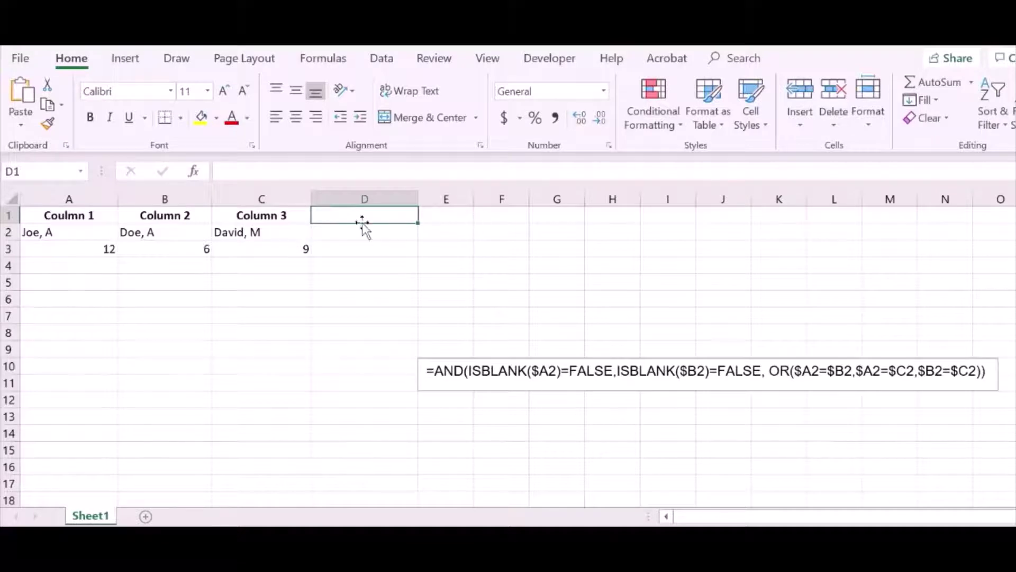
type("C")
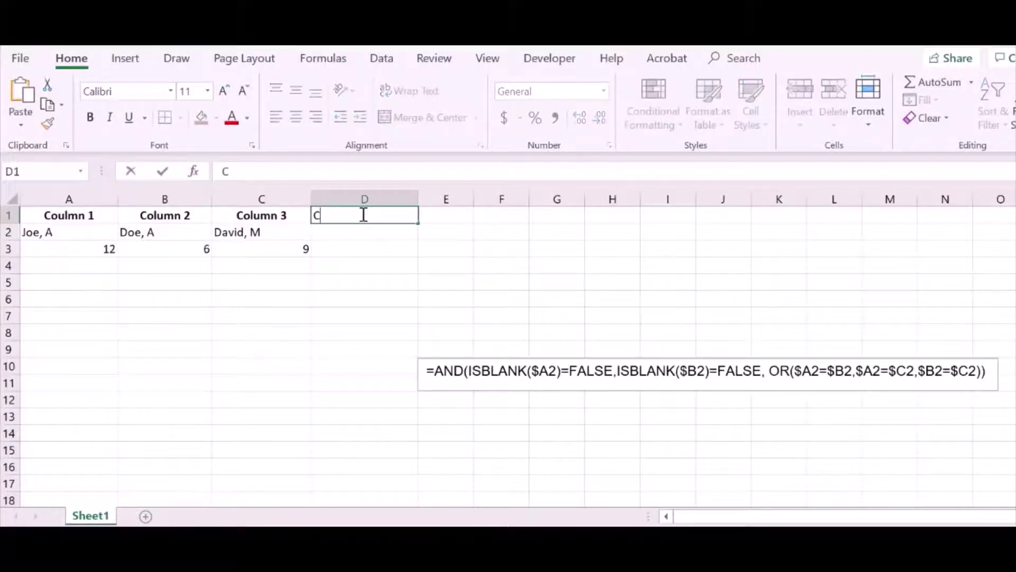
type("olumn")
type("4")
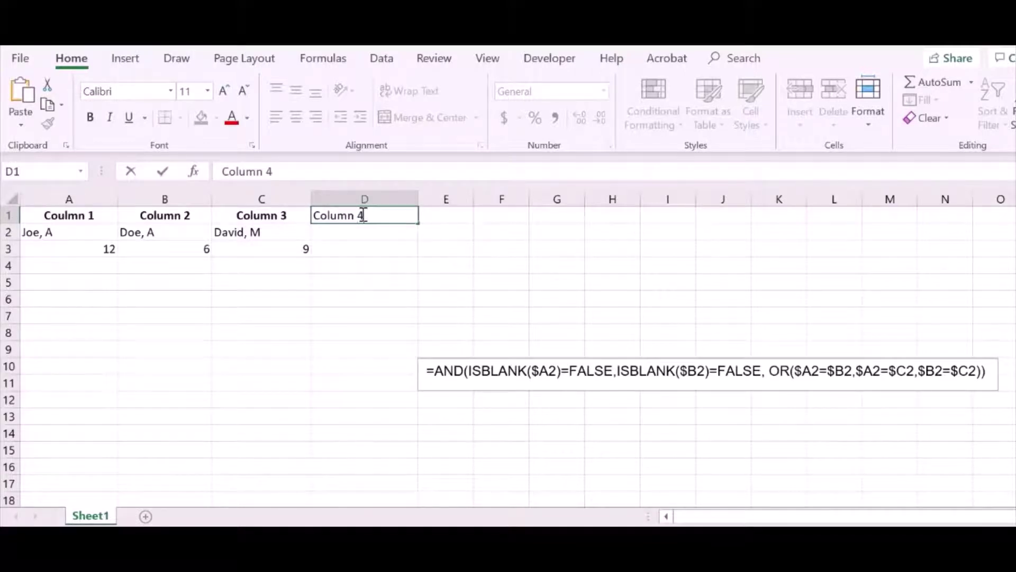
left_click(357, 252)
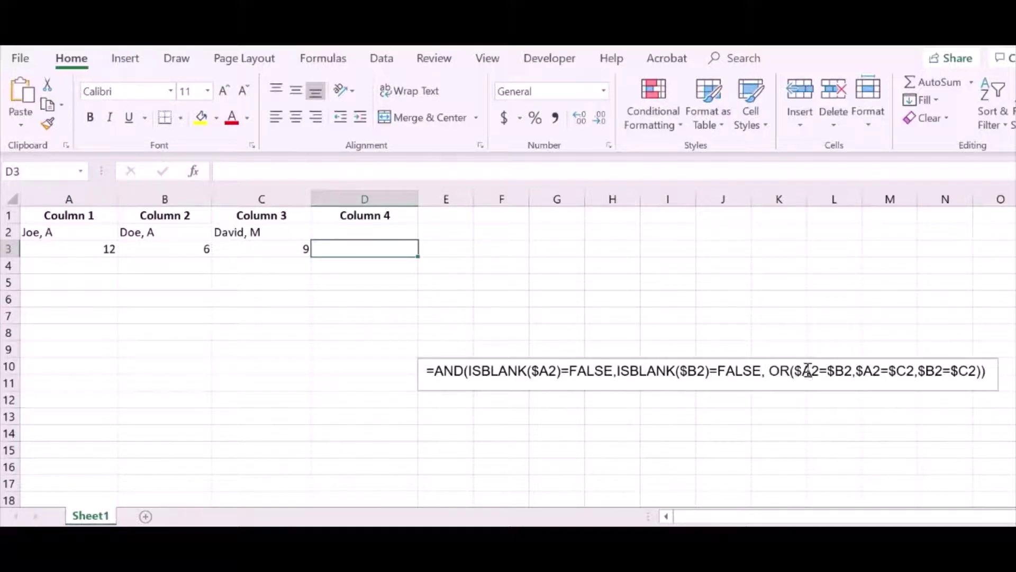
Highlight the OR comparisons in the formula text box, and move the box to about rows 12 to 14, starting in column C
left_click_drag(794, 369, 973, 366)
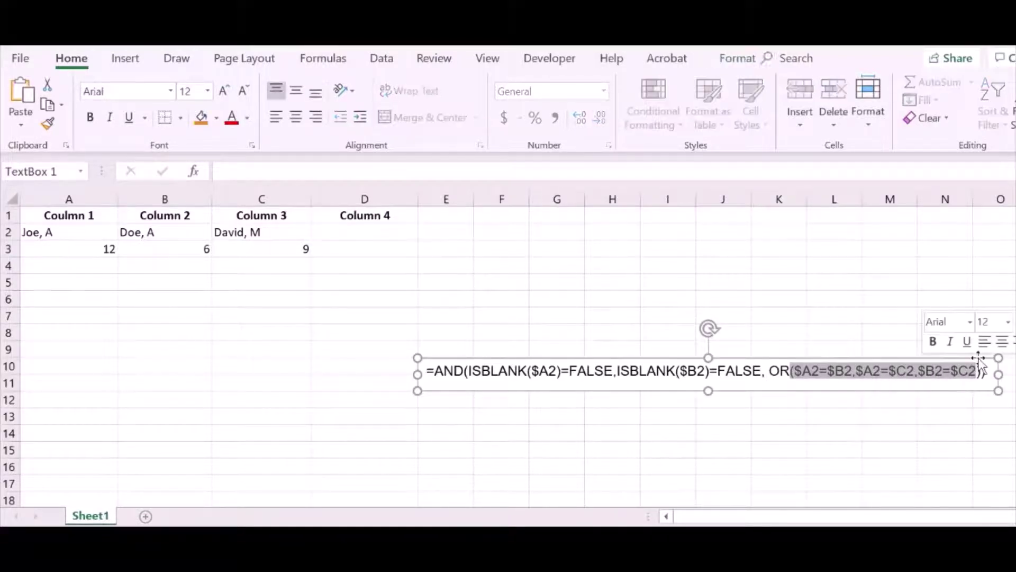
left_click(890, 391)
left_click_drag(890, 392, 719, 433)
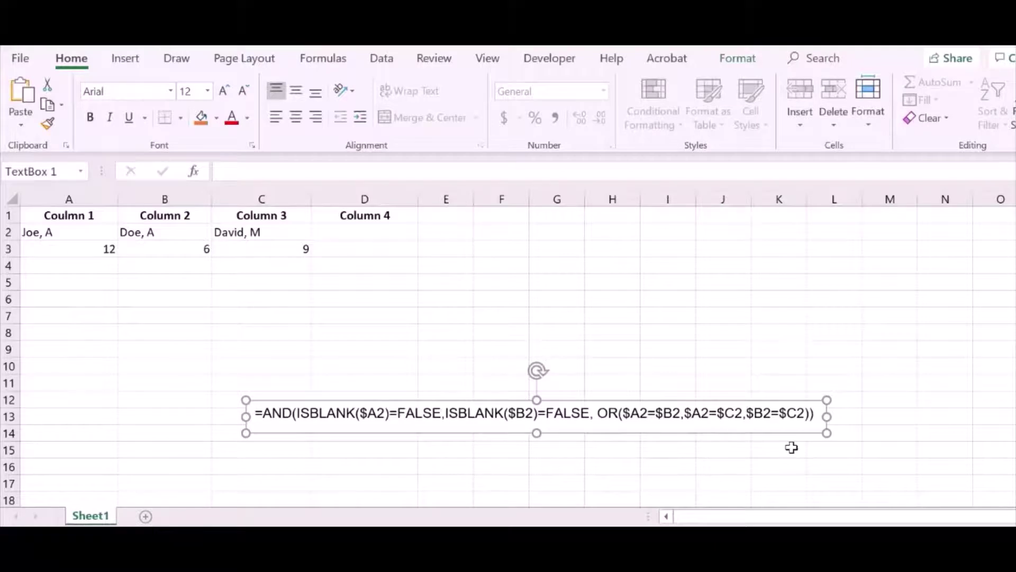
Insert the comparison $A2=$D2, before $B2=$C2 in the text box formula
type("$")
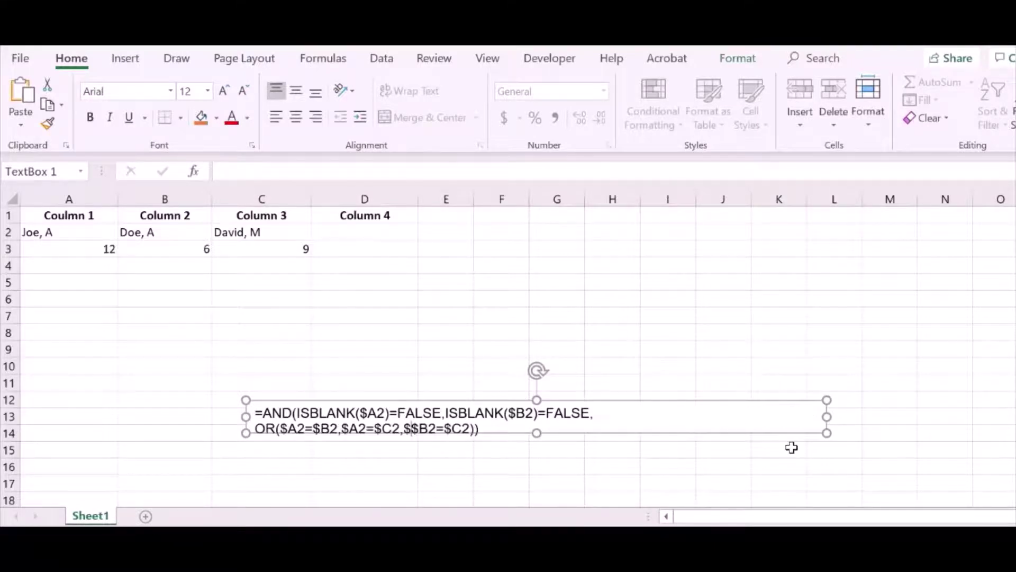
type("A")
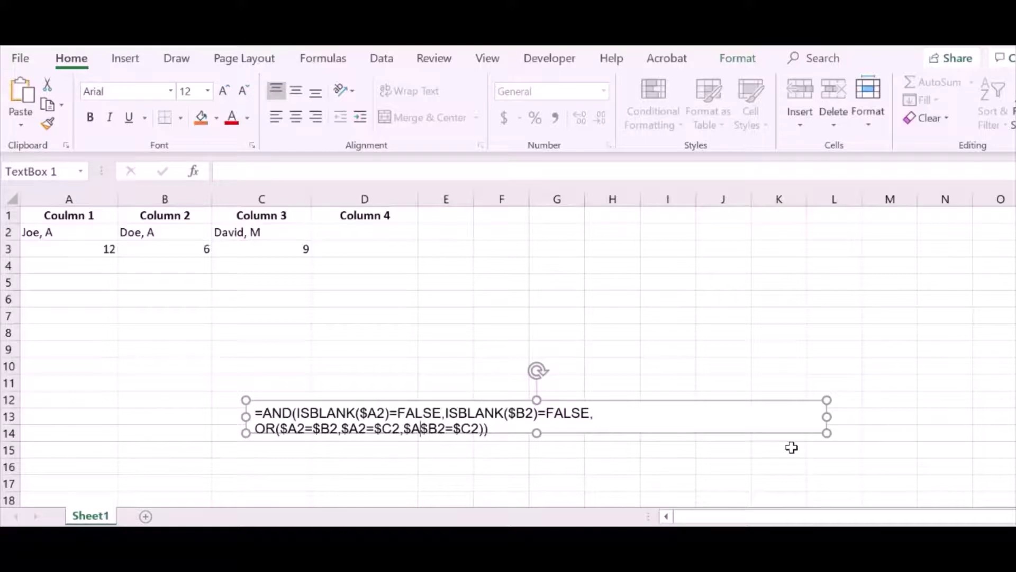
type("=")
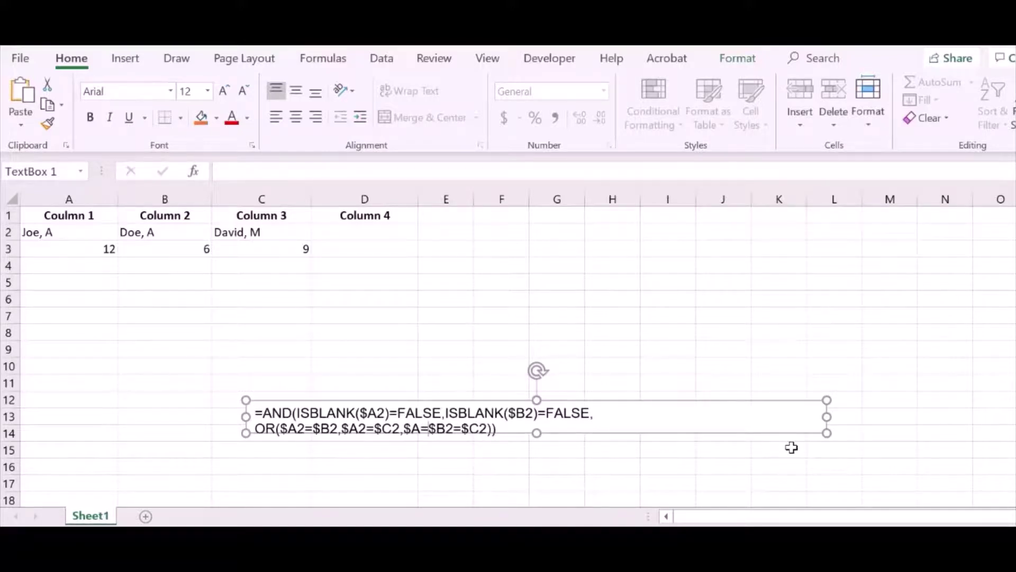
key("BackSpace")
type("2=")
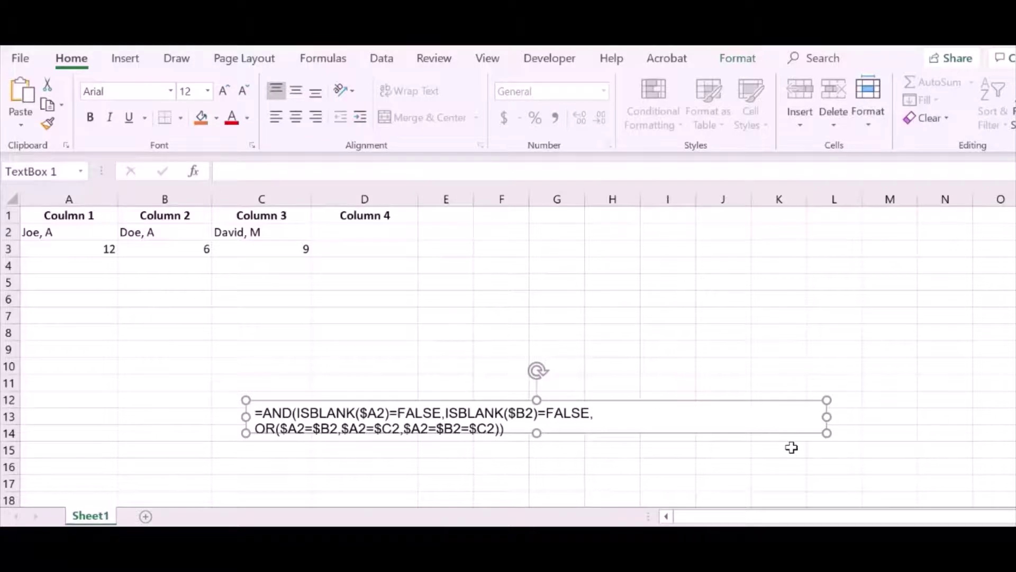
type("$")
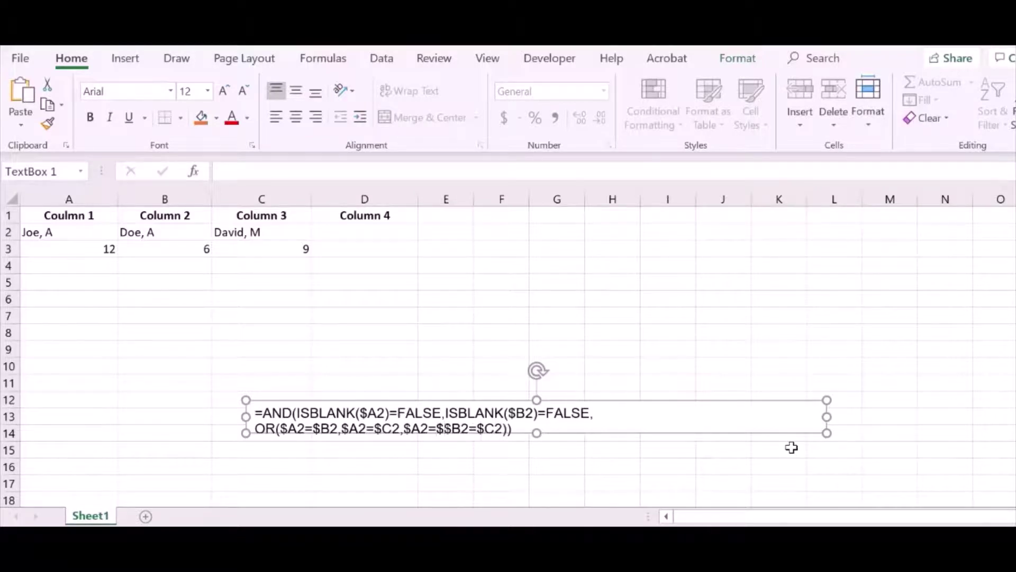
type("D")
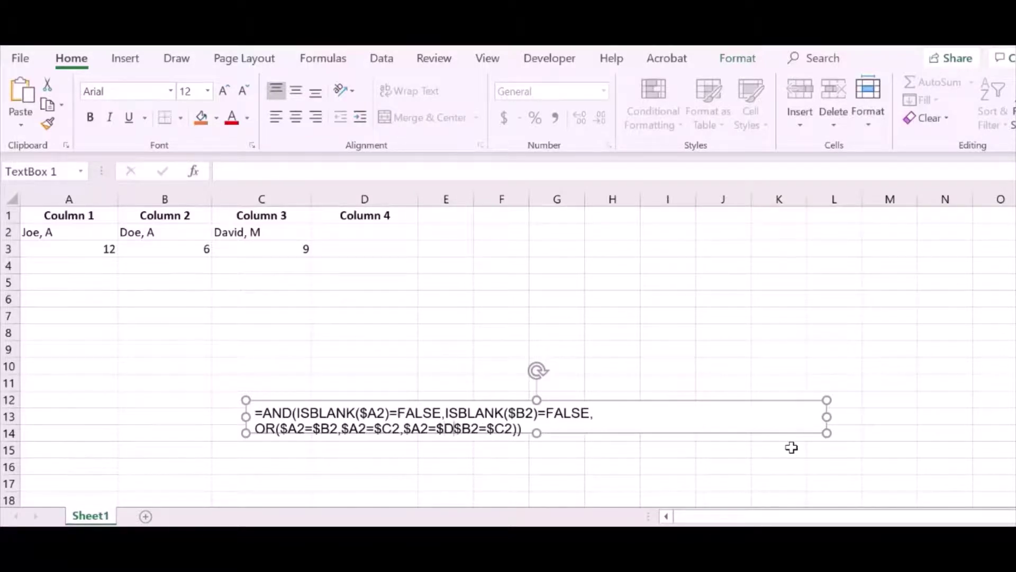
type("2,")
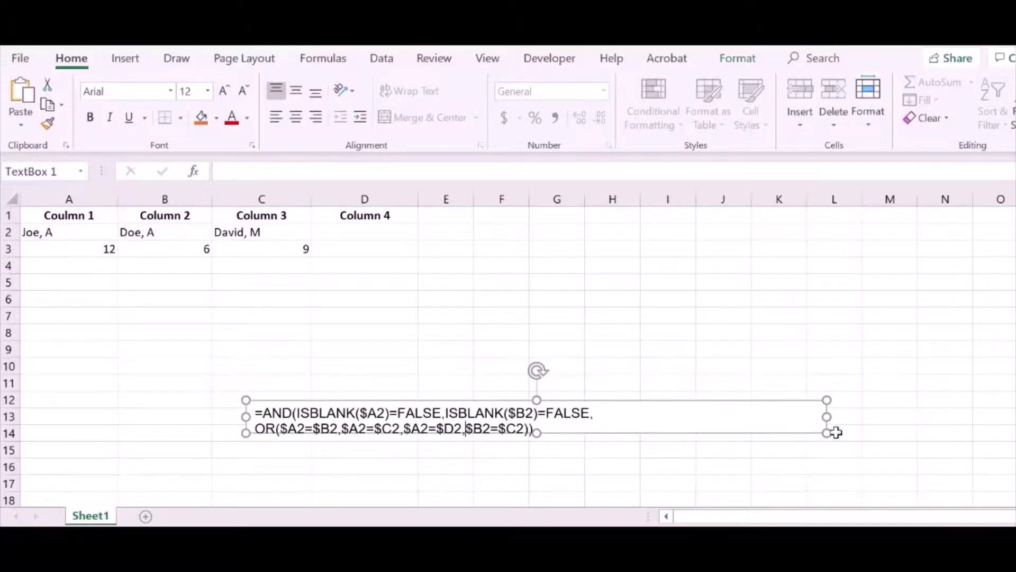
Widen and reposition the formula text box so that it spans columns B to O around row 13
left_click_drag(827, 418, 1007, 417)
left_click_drag(896, 436, 833, 436)
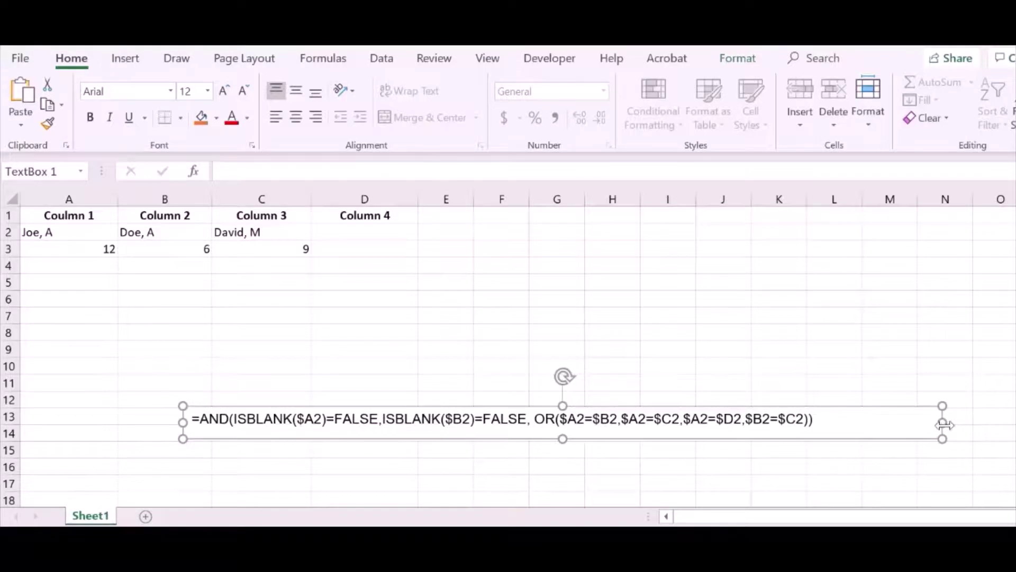
left_click_drag(962, 417, 995, 418)
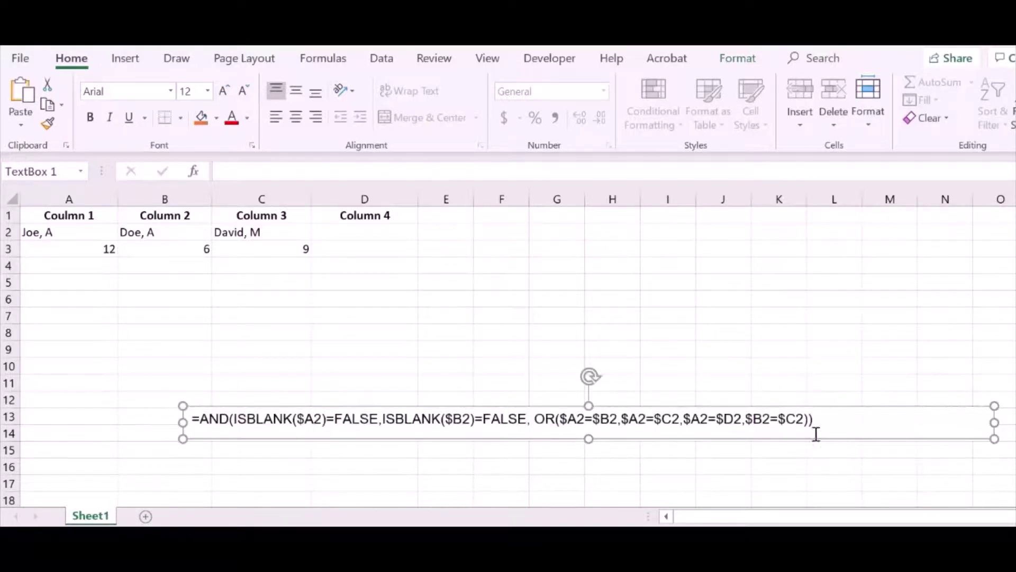
Add the comparisons $B2=$D2 and $C2=$D2 after $B2=$C2 at the end of the formula's OR function
left_click(687, 419)
left_click_drag(687, 419, 741, 419)
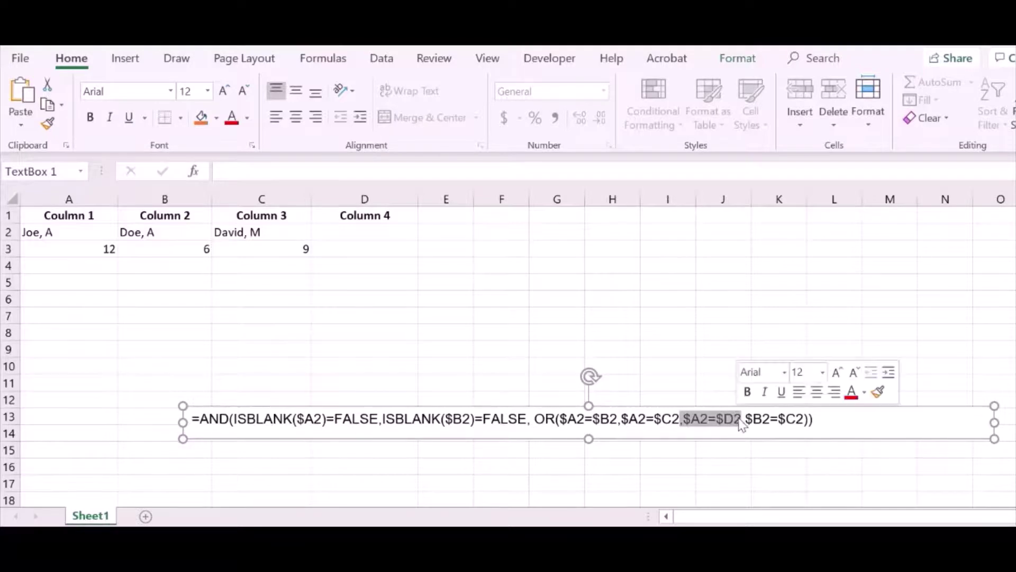
left_click(805, 422)
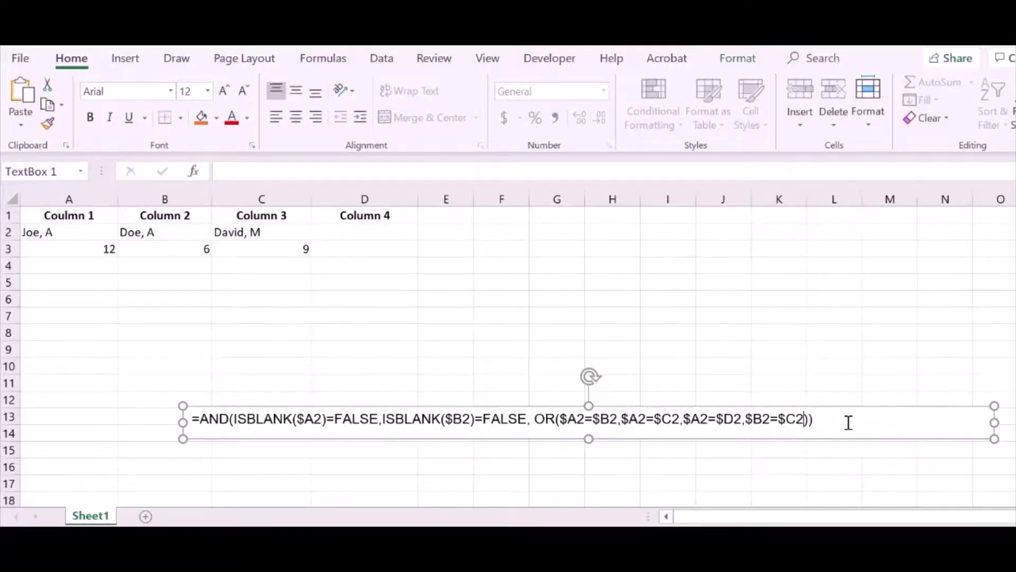
type(",$B2=$D2,$C2")
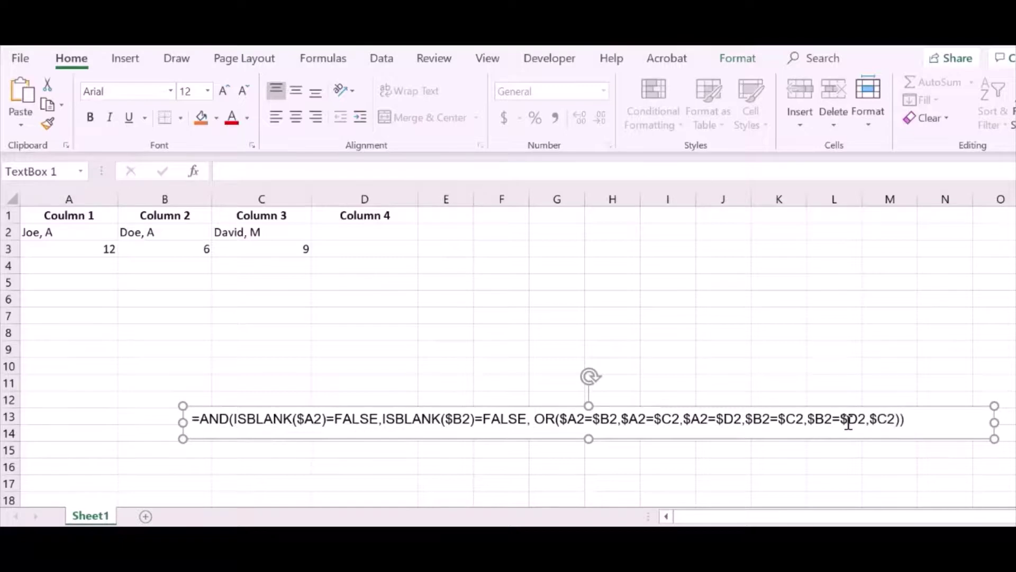
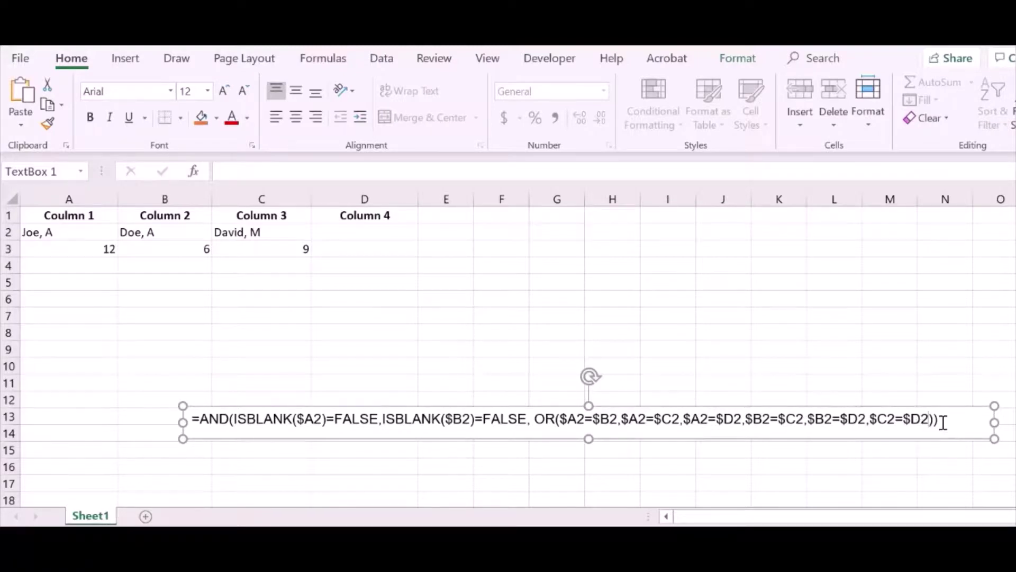
Copy the entire extended AND formula from the text box
left_click_drag(944, 422, 877, 421)
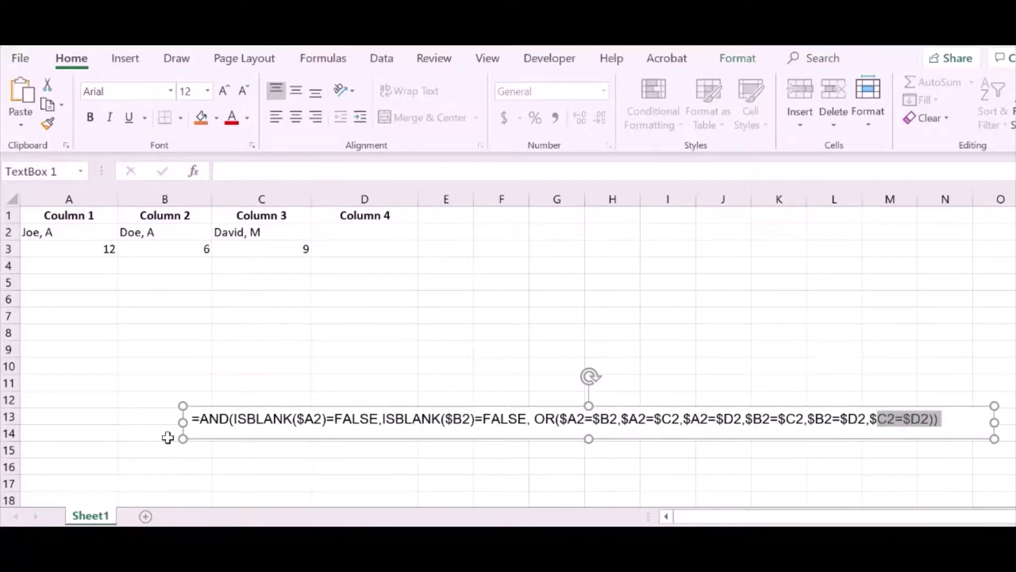
left_click_drag(192, 419, 934, 427)
key("ctrl+c")
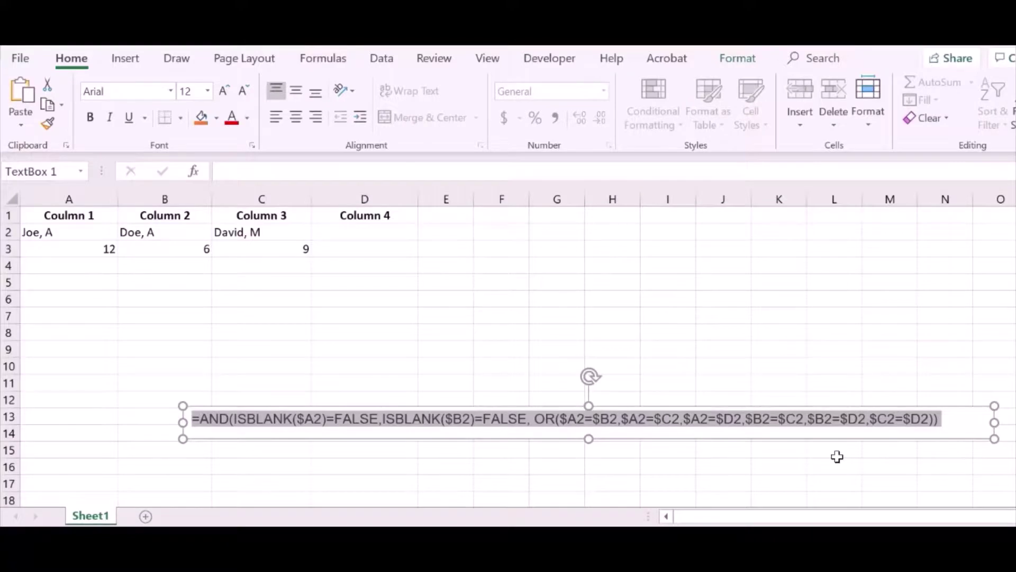
Open the Conditional Formatting Rules Manager and show the formatting rules for This Worksheet
left_click(243, 287)
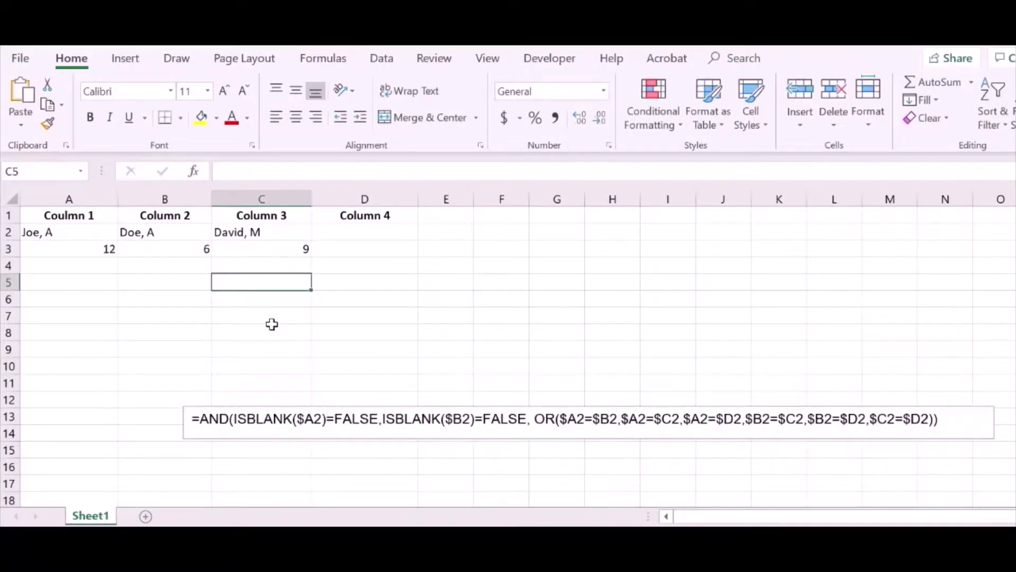
key("alt+o")
key("d")
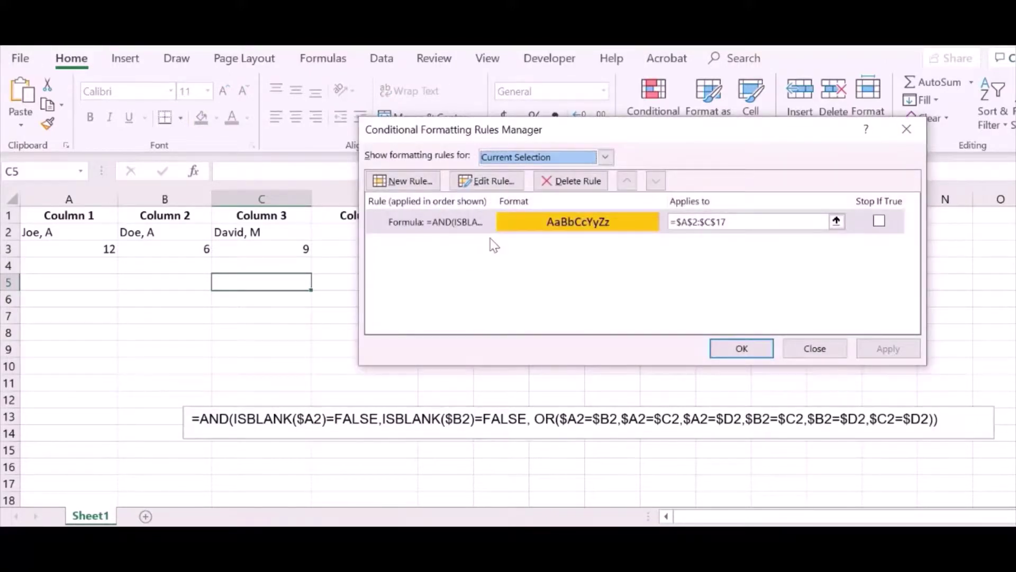
left_click(604, 157)
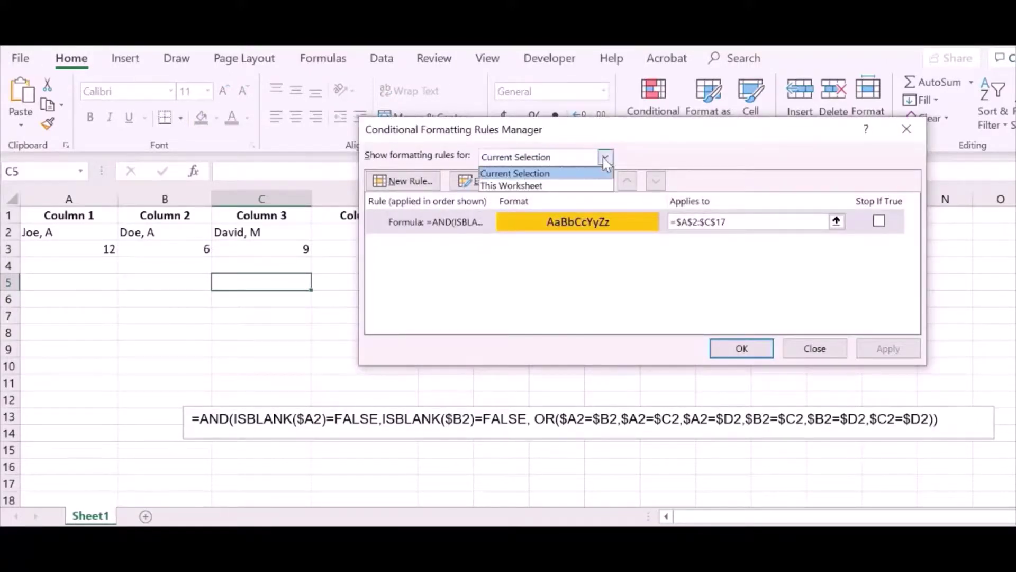
left_click(579, 186)
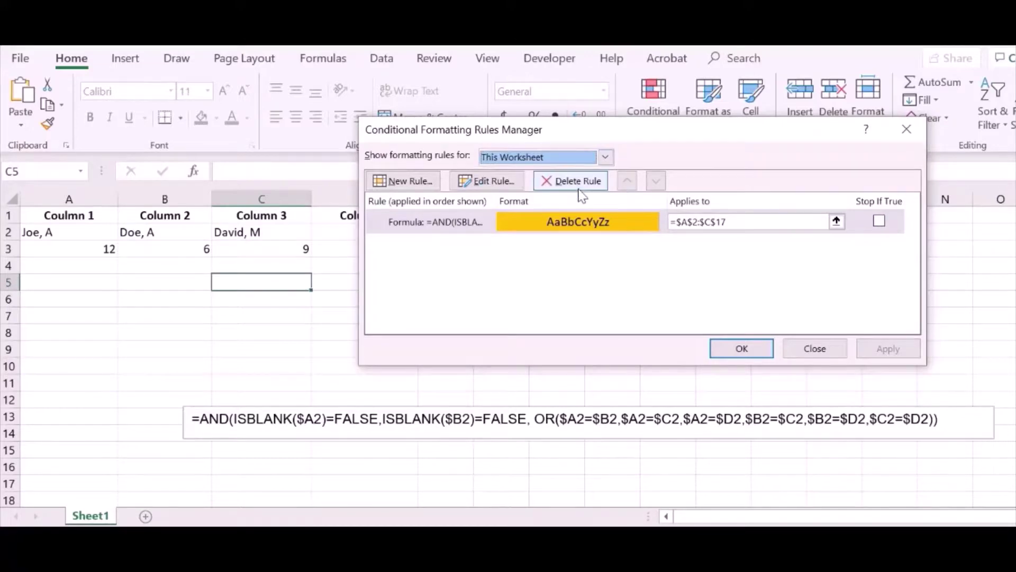
Replace the highlighting rule's formula with the copied AND formula that compares columns A to D, and accept the edited rule
left_click(499, 184)
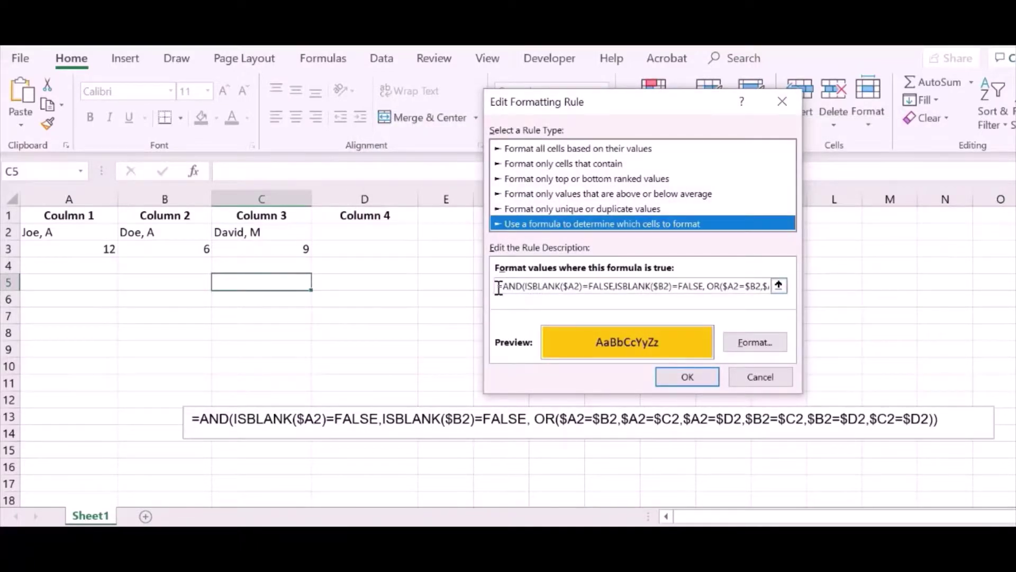
left_click_drag(498, 287, 807, 290)
key("Delete")
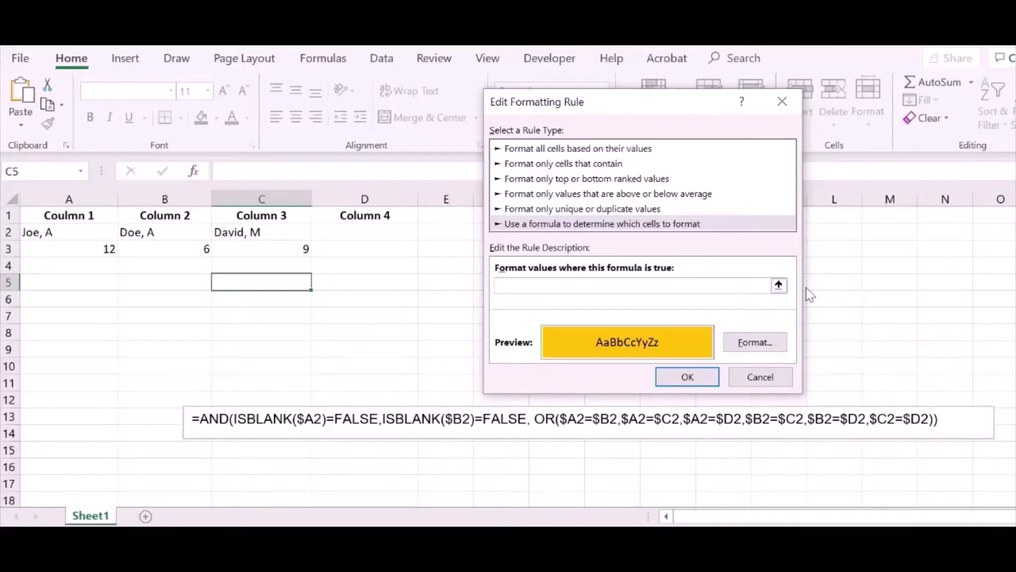
key("ctrl+v")
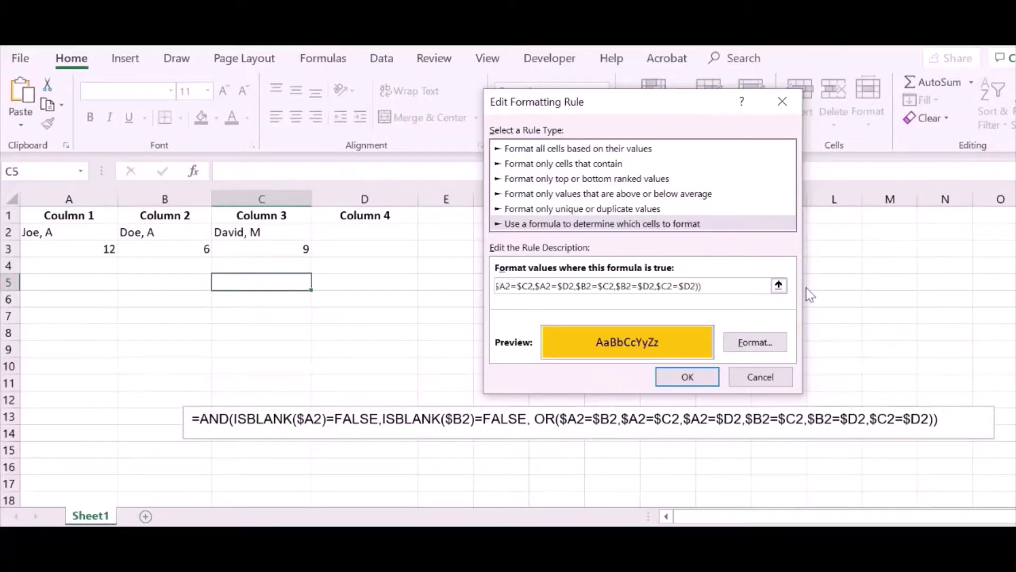
double_click(711, 286)
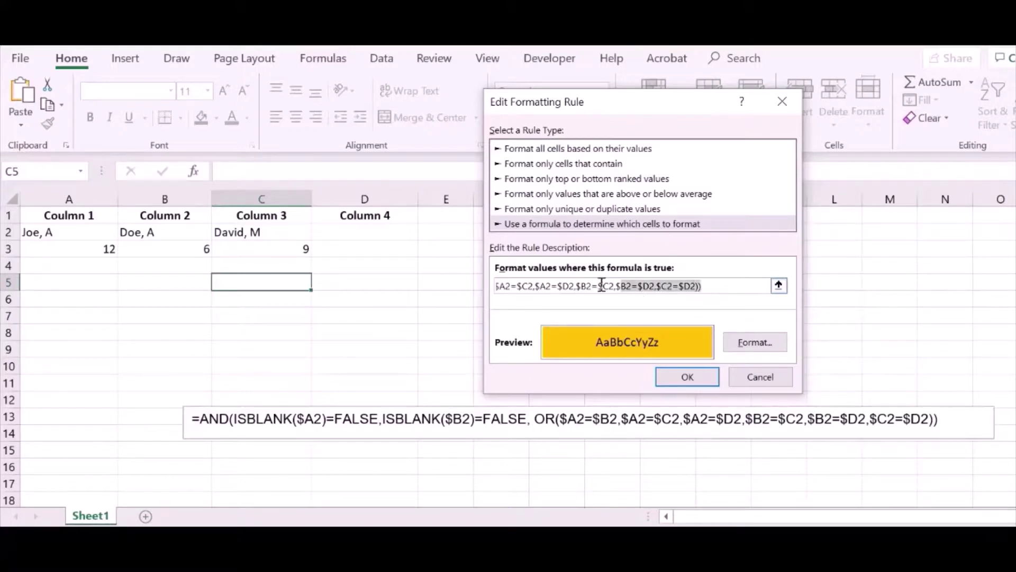
left_click(516, 302)
left_click_drag(516, 302, 431, 265)
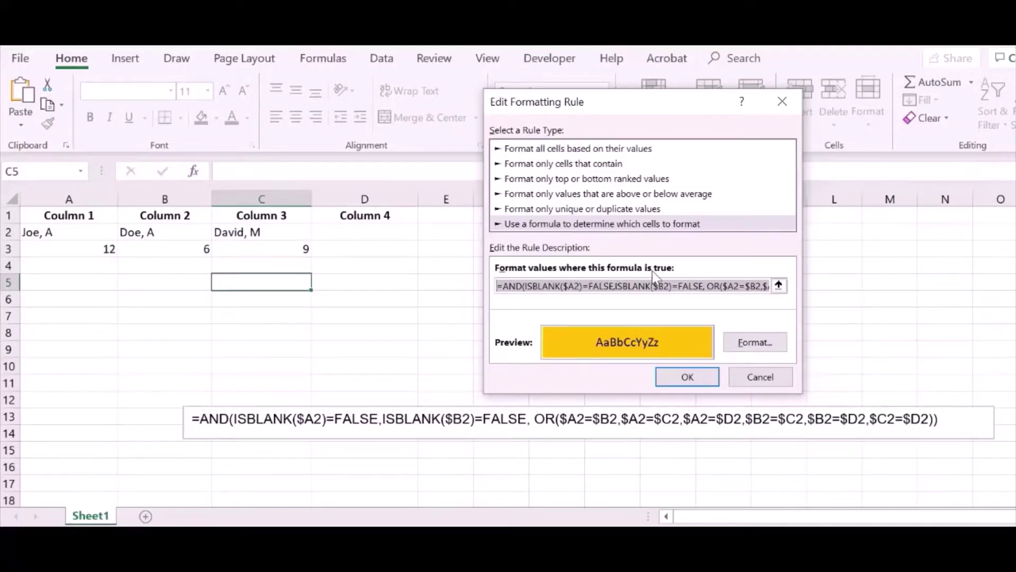
left_click(701, 376)
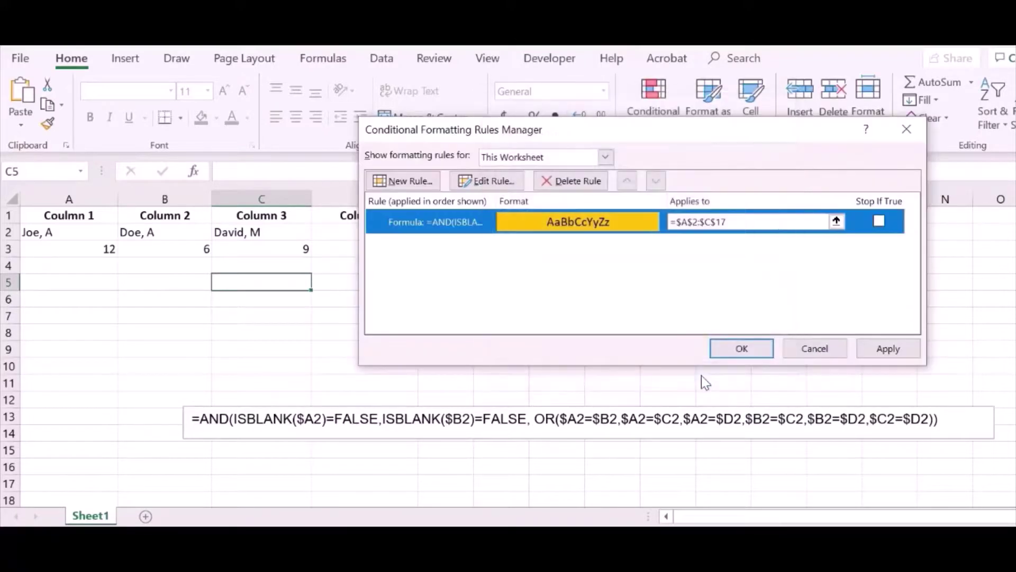
Extend the rule's applied range to =$A$2:$D$17, apply it and close the Rules Manager
left_click(712, 222)
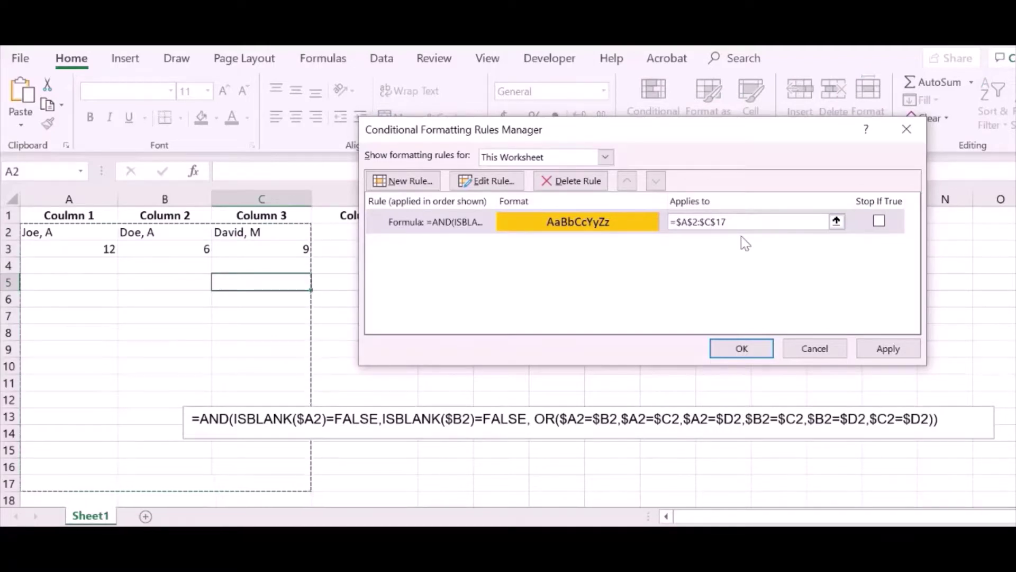
key("BackSpace")
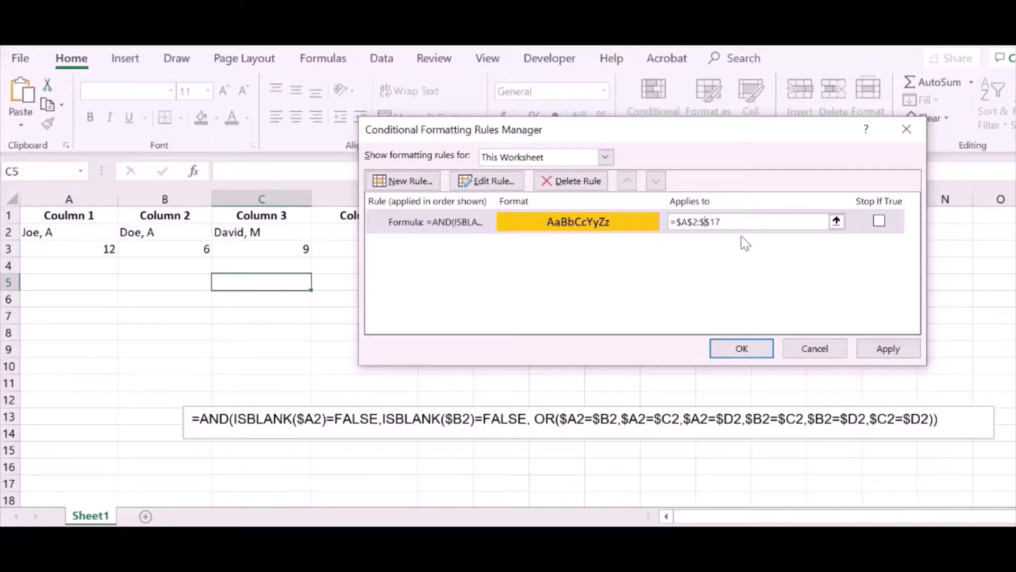
type("D")
left_click(885, 352)
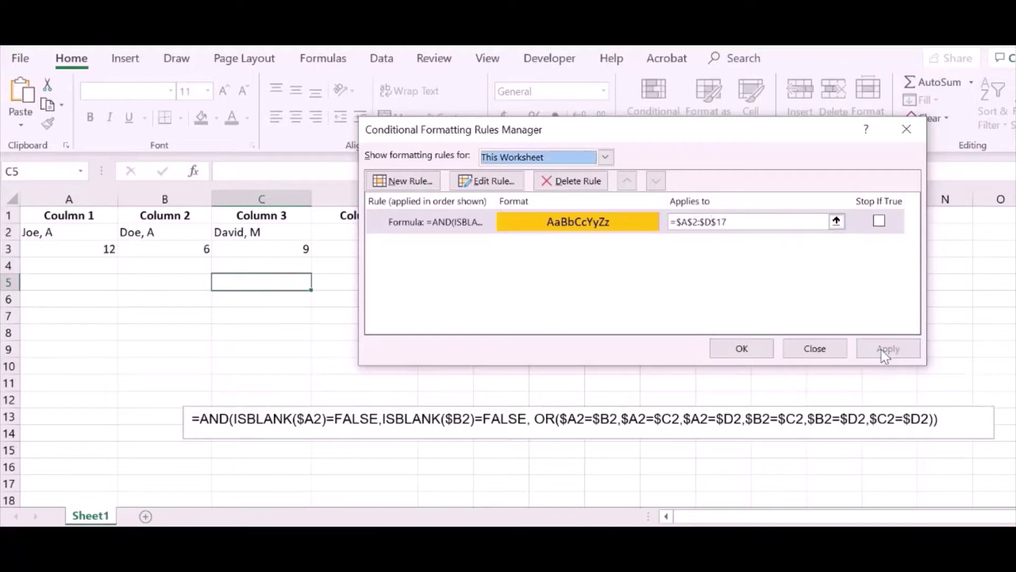
left_click(742, 348)
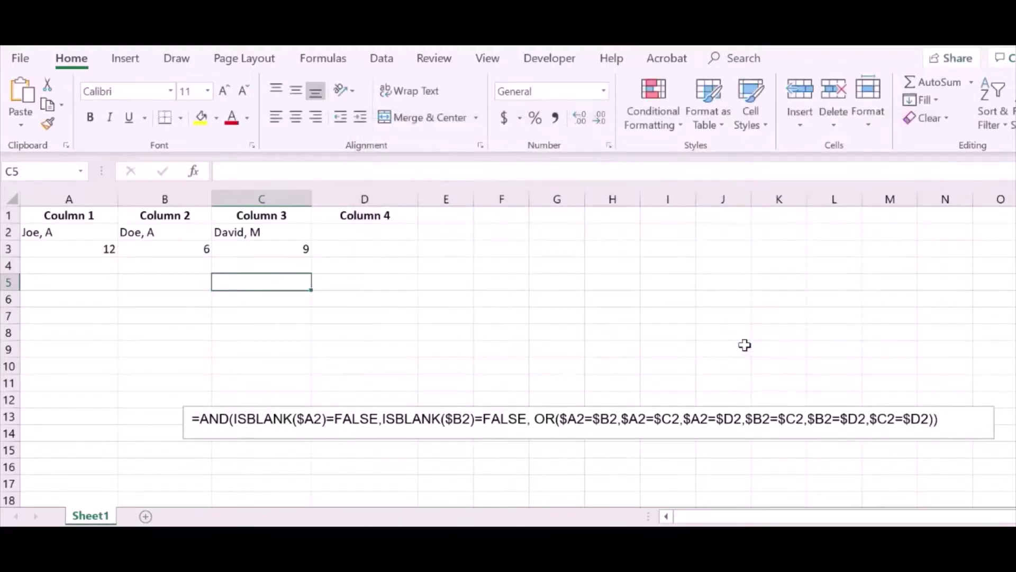
Enter the same name as in B2 into cell D2 to test the rule with duplicate text
left_click(347, 234)
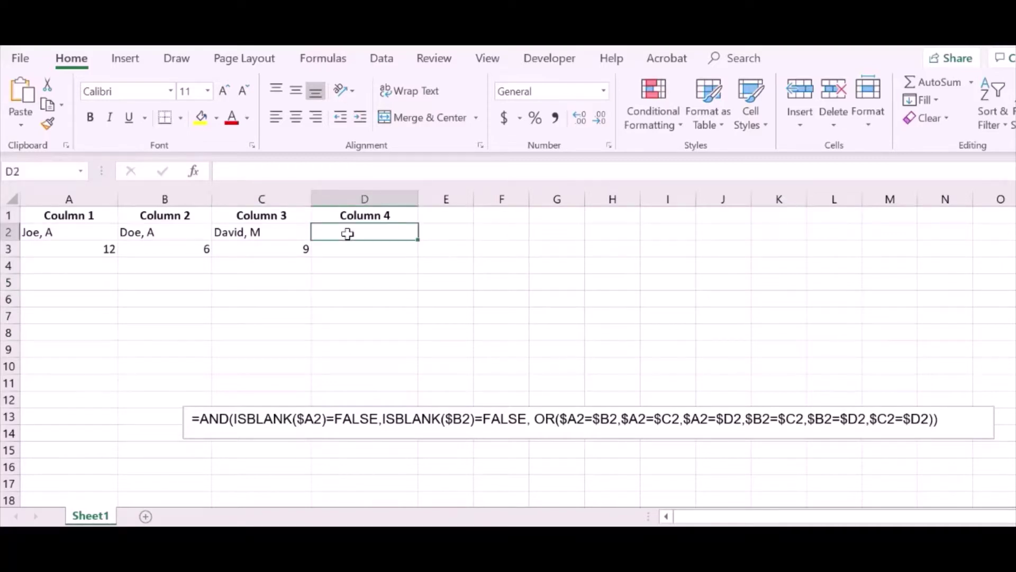
type("Doe,")
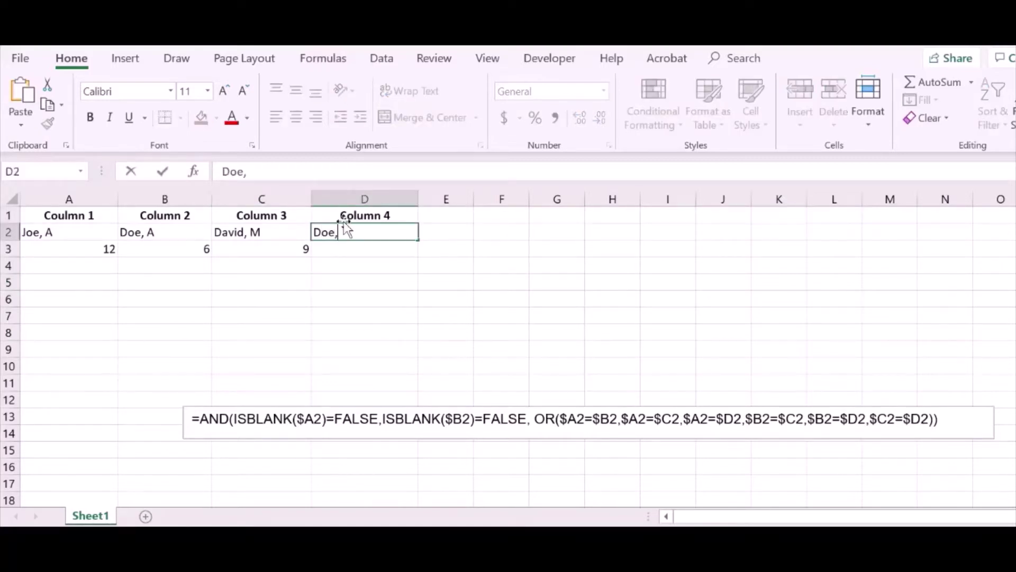
type(" A")
left_click(444, 233)
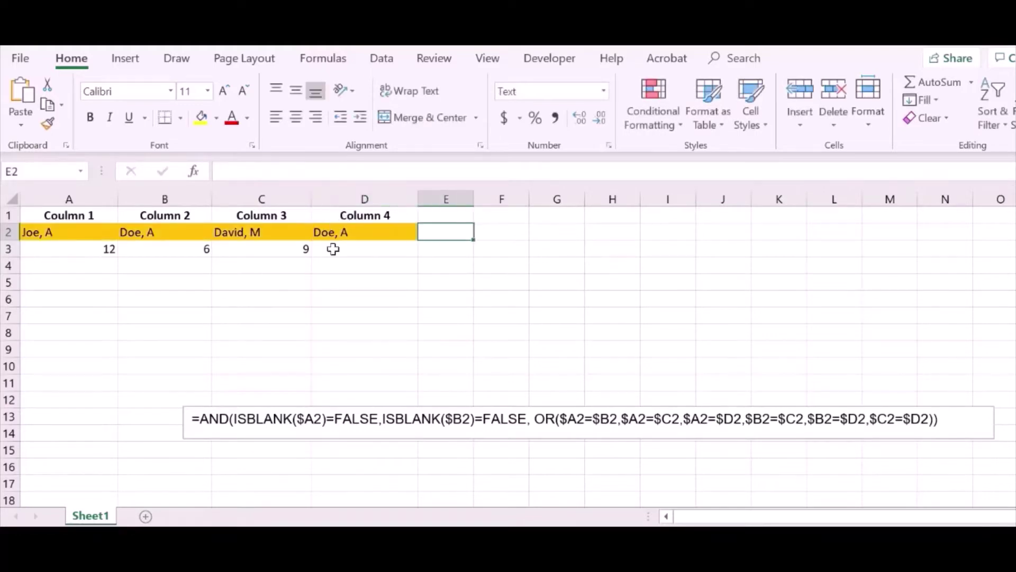
Replace the name in D2 with one that differs from the other names in row 2
left_click(383, 233)
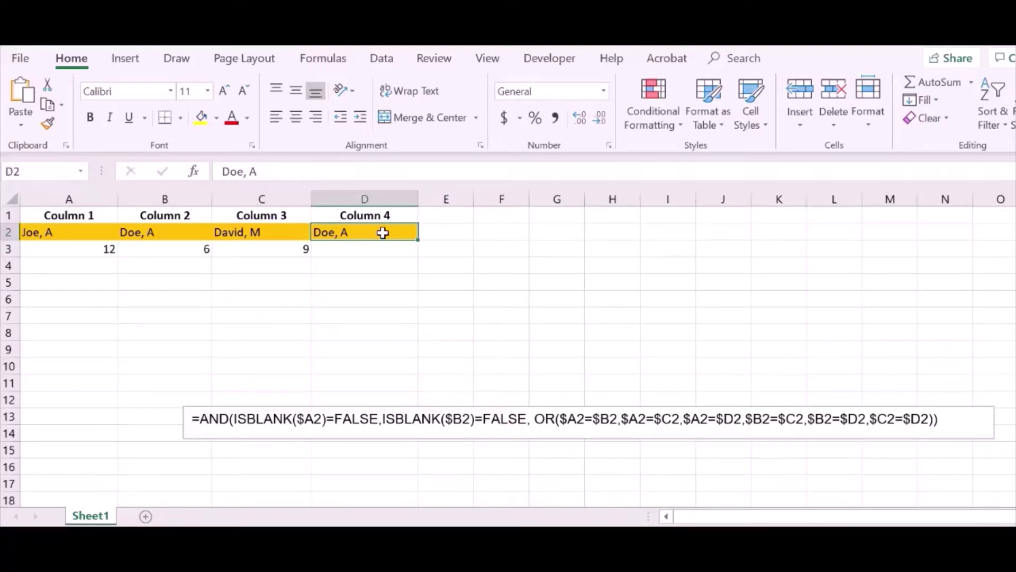
type("Mark, ")
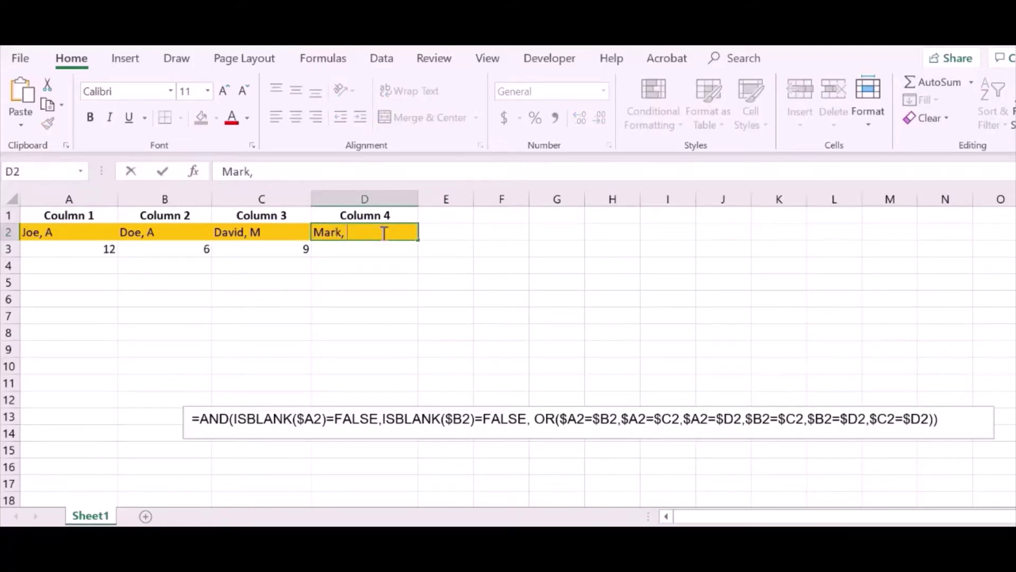
type("C")
left_click(447, 233)
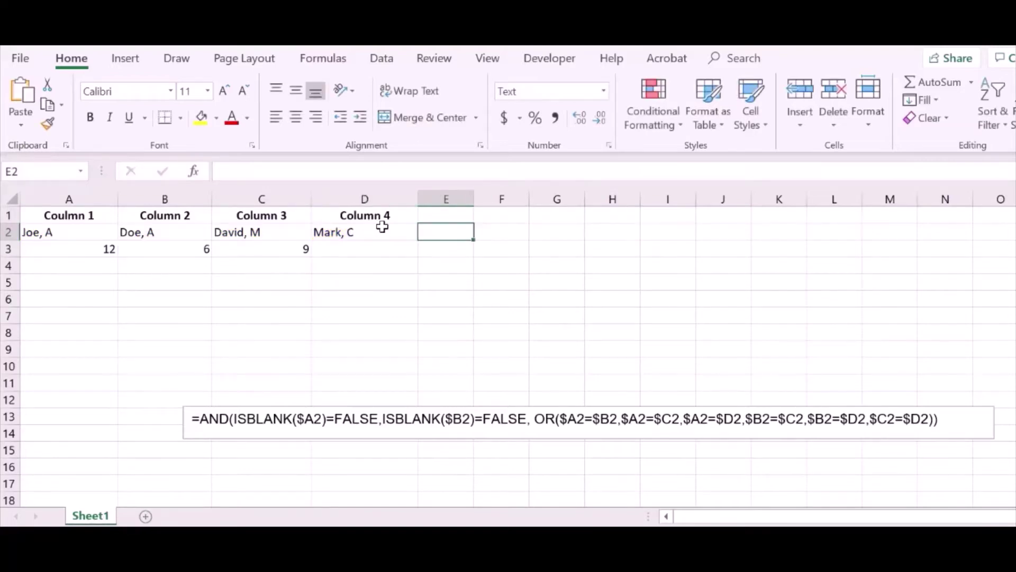
Enter 6 in cell D3 to test the rule with a number duplicating the one in B3
left_click(370, 250)
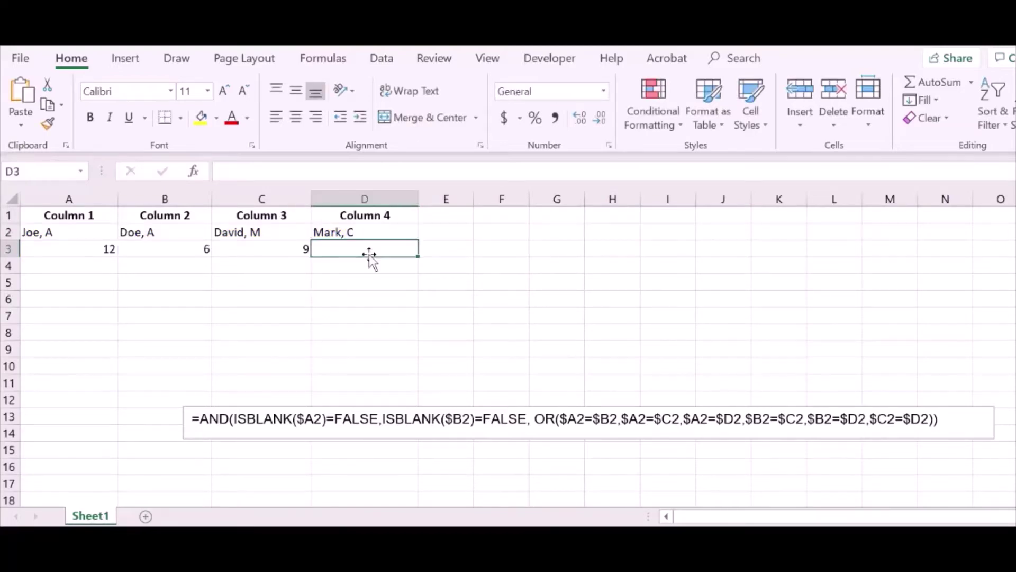
type("6")
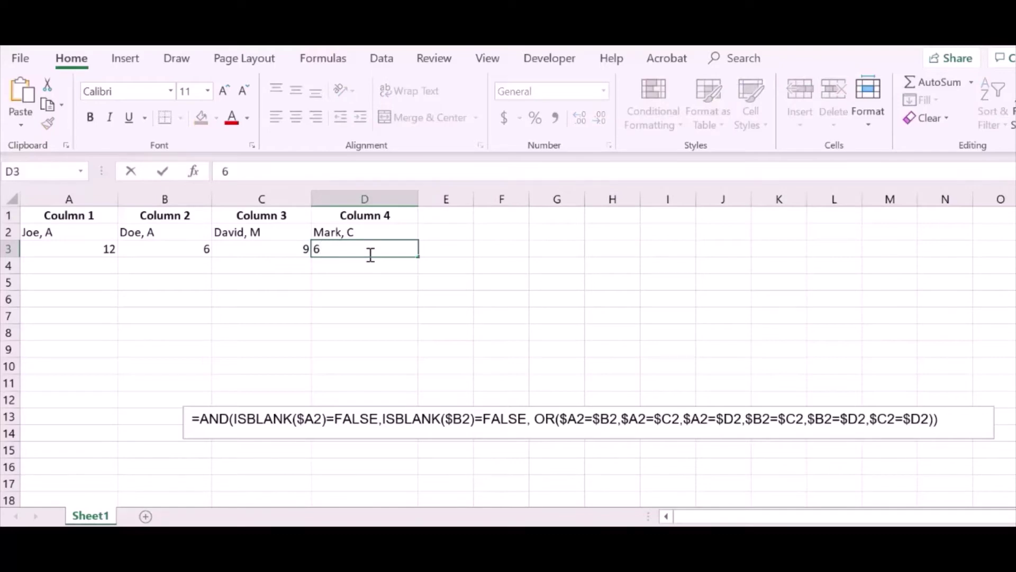
left_click(451, 252)
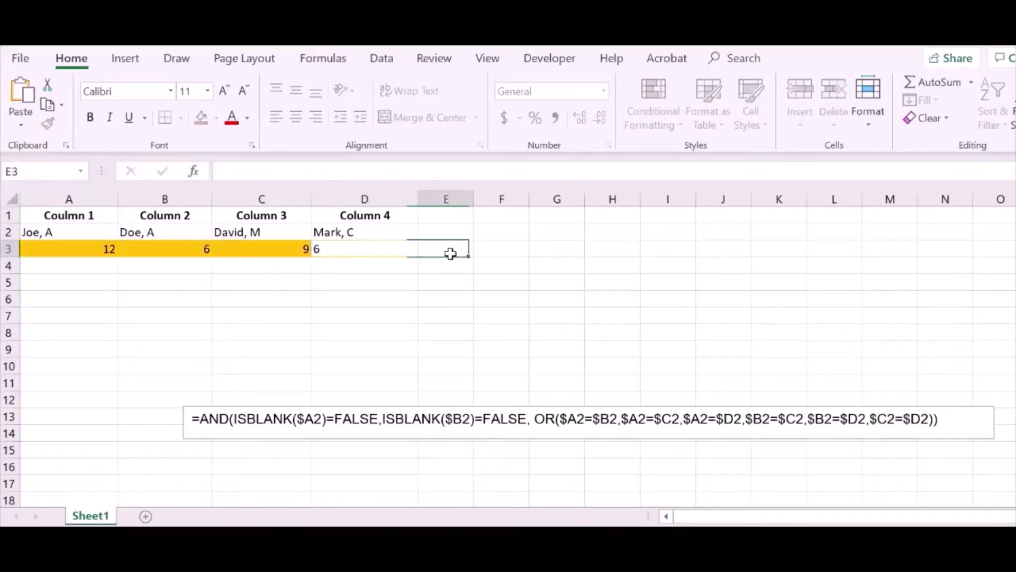
Change the value in cell D3 to 11 so that row 3 holds no duplicates
left_click(394, 248)
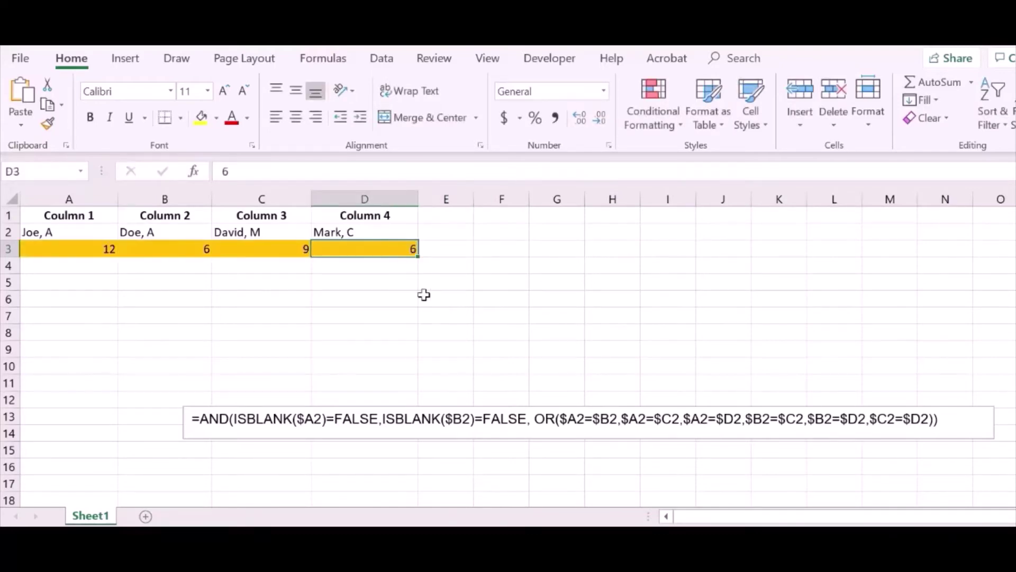
type("11")
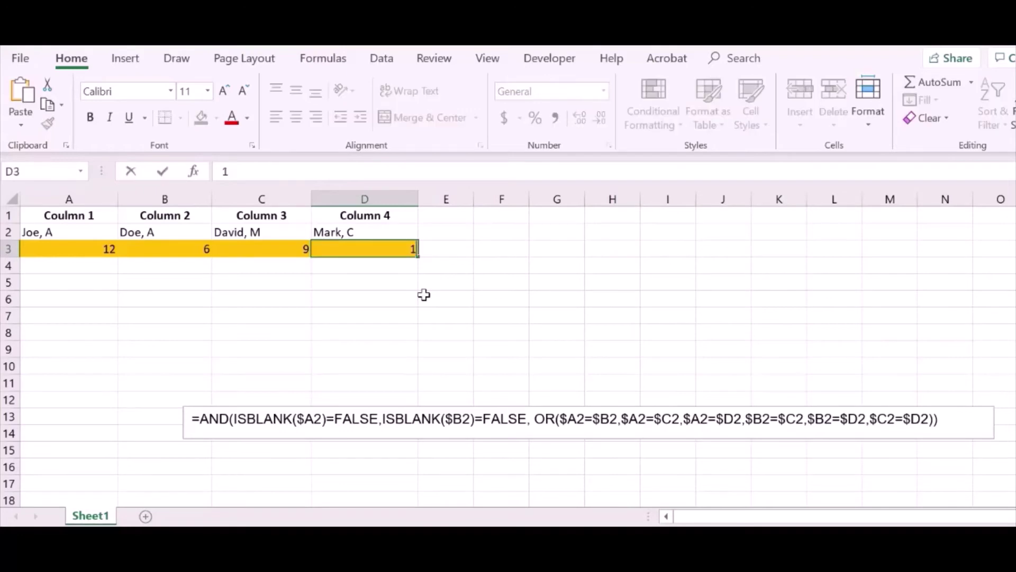
left_click(446, 295)
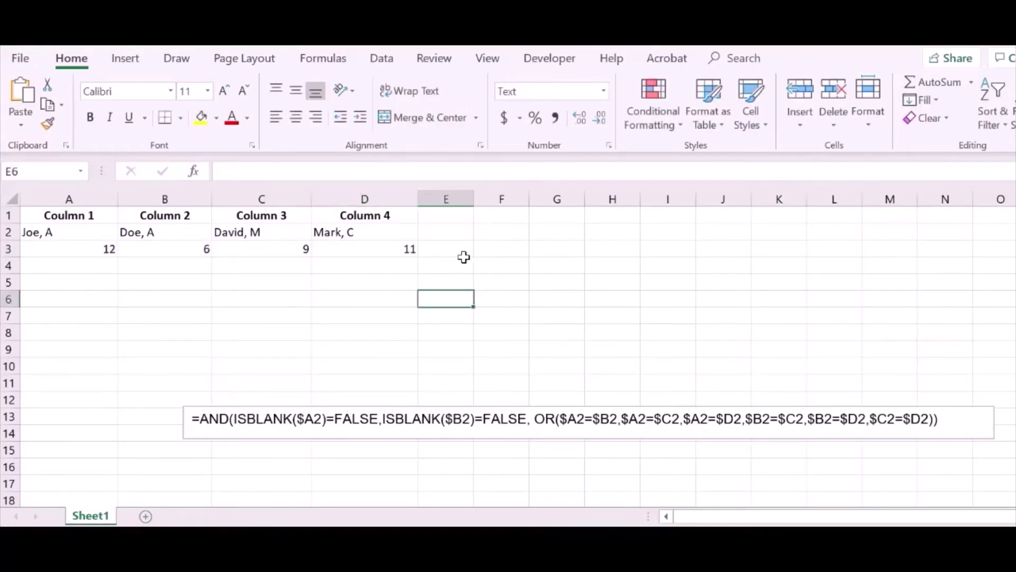